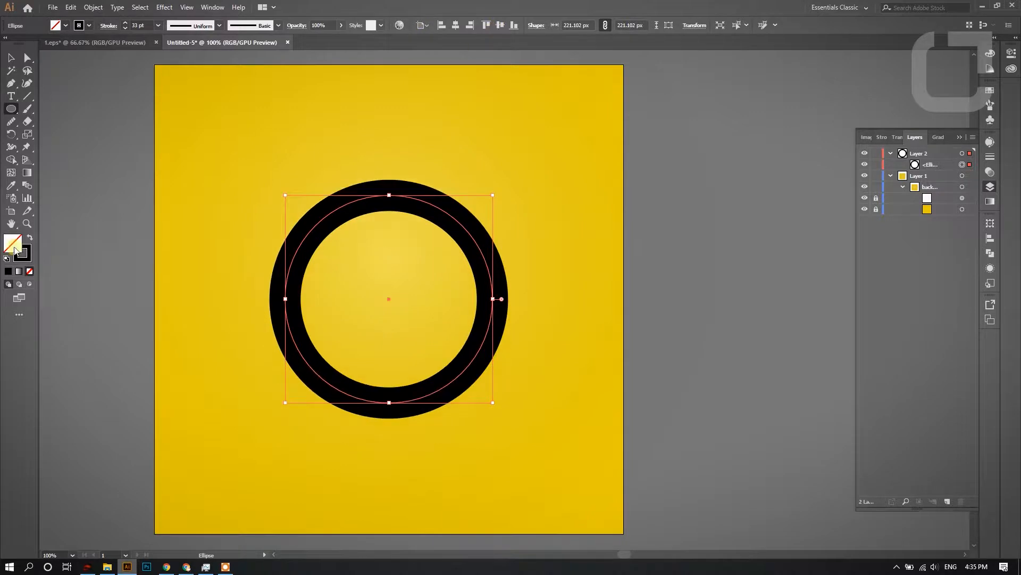
# - Give the circle a solid black fill without a stroke and draw a triangle about 175 × 152 px over it
pyautogui.press('a')
pyautogui.click(150, 106)
pyautogui.moveTo(11, 109); pyautogui.dragTo(32, 156)
pyautogui.moveTo(395, 301); pyautogui.dragTo(452, 372)
pyautogui.press('v')
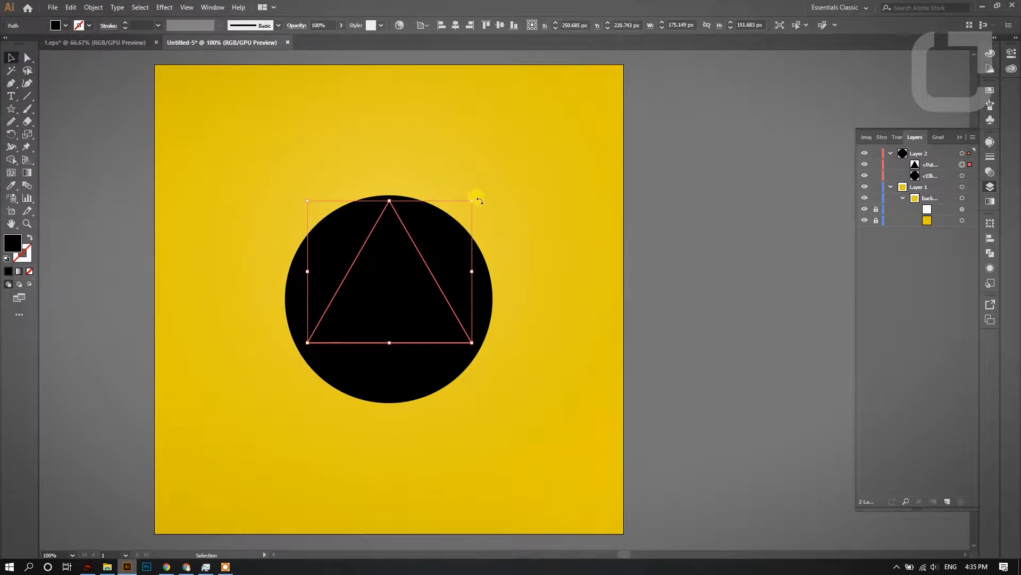
# - Rotate the triangle 90° to point right, place its base on the circle's vertical centre line and scale it to the circle's diameter
pyautogui.moveTo(488, 208); pyautogui.dragTo(508, 342)
pyautogui.moveTo(391, 279); pyautogui.dragTo(429, 277)
pyautogui.moveTo(421, 312); pyautogui.dragTo(420, 337)
pyautogui.moveTo(465, 240); pyautogui.dragTo(463, 195)
pyautogui.moveTo(433, 255); pyautogui.dragTo(454, 266)
# - Select the circle and the triangle and unite them into one teardrop shape
pyautogui.press('ctrl')
pyautogui.hotkey('alt', 'F8')
pyautogui.moveTo(424, 209); pyautogui.dragTo(449, 381)
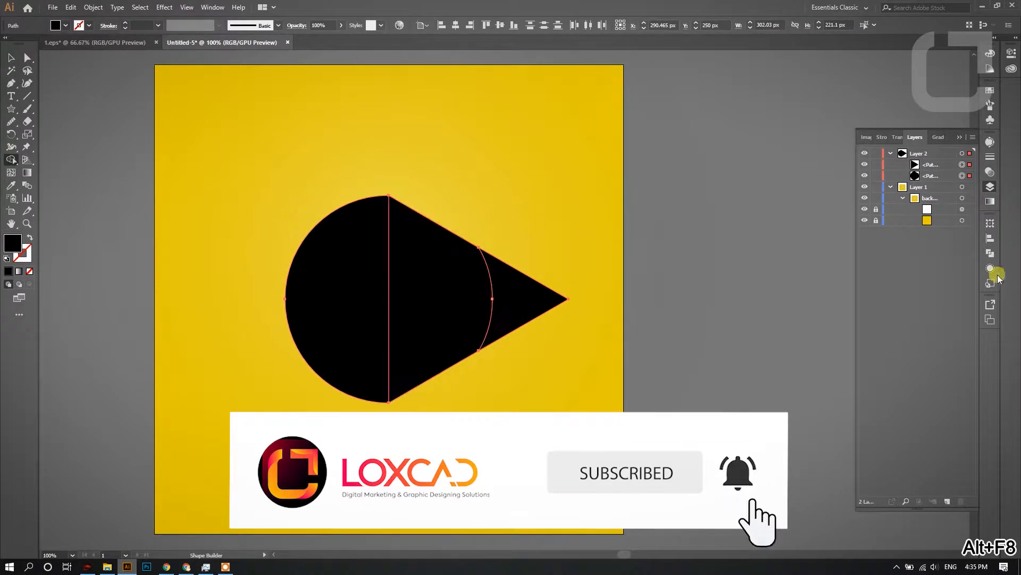
pyautogui.click(991, 253)
pyautogui.click(866, 247)
# - Round the teardrop's upper and lower corners where the arc meets the straight sides, keeping the tip sharp
pyautogui.press('a')
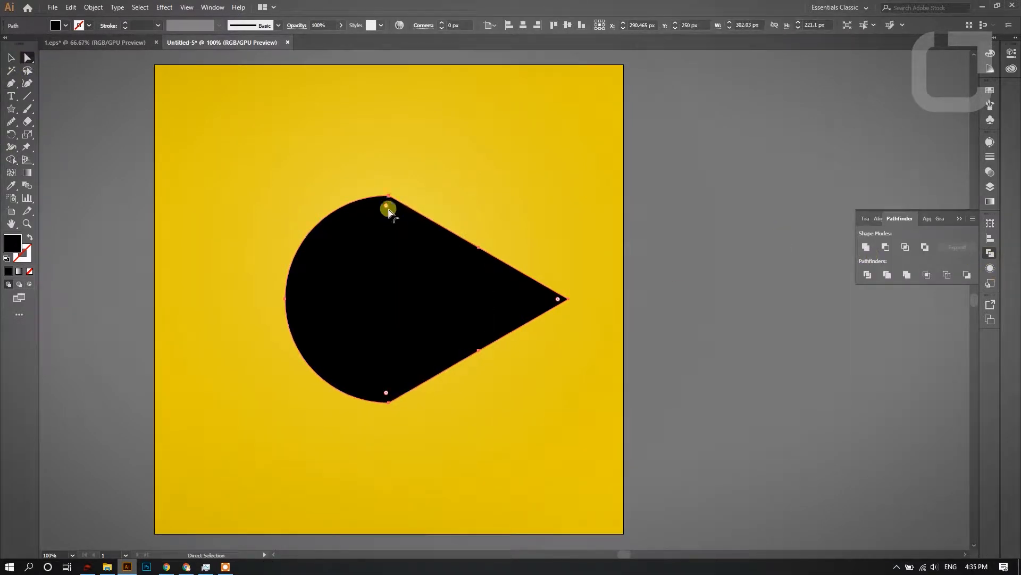
pyautogui.moveTo(387, 393); pyautogui.dragTo(435, 174)
pyautogui.click(480, 139)
pyautogui.scroll(-1, 479, 151)
pyautogui.scroll(2, 513, 197)
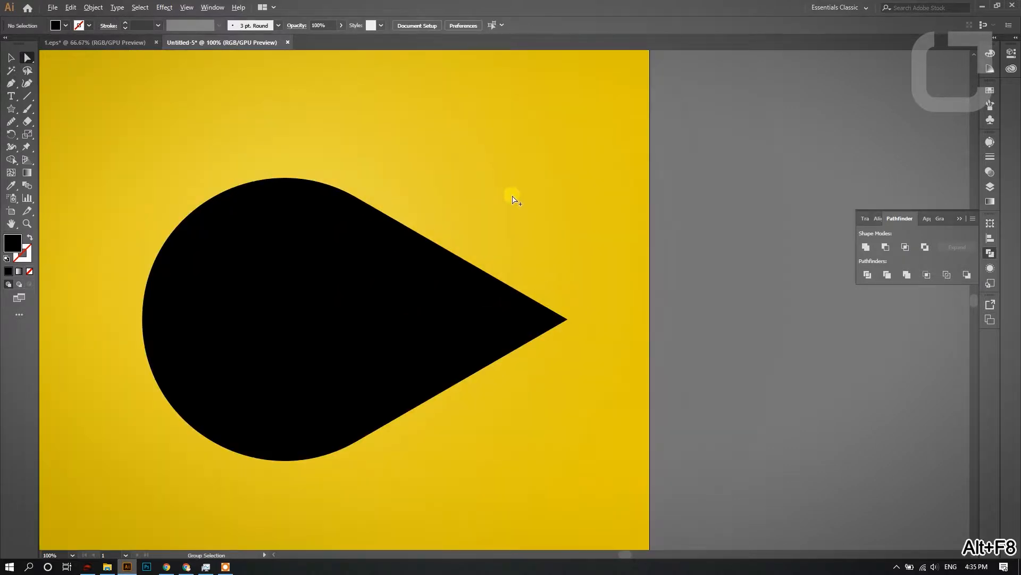
pyautogui.scroll(-1, 468, 258)
# - Move the teardrop to the artboard's left side and rotate it 90° so its tip points upward
pyautogui.moveTo(462, 265); pyautogui.dragTo(311, 267)
pyautogui.click(11, 58)
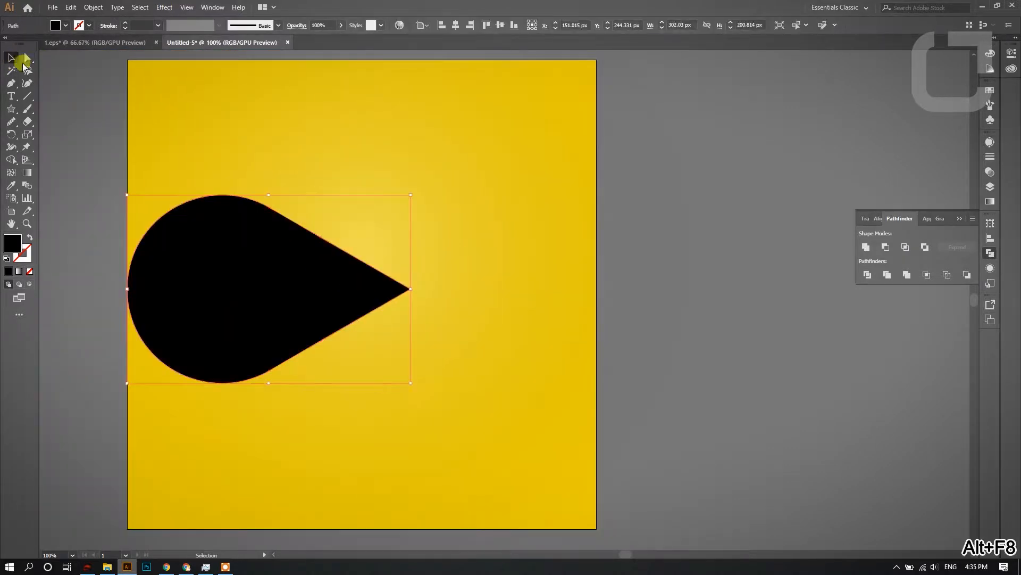
pyautogui.moveTo(414, 195); pyautogui.dragTo(227, 120)
# - Duplicate the upright teardrop, tilt the left one about 60° clockwise with its tip at the other's tip, and copy the tilted one
pyautogui.moveTo(269, 258); pyautogui.dragTo(251, 293)
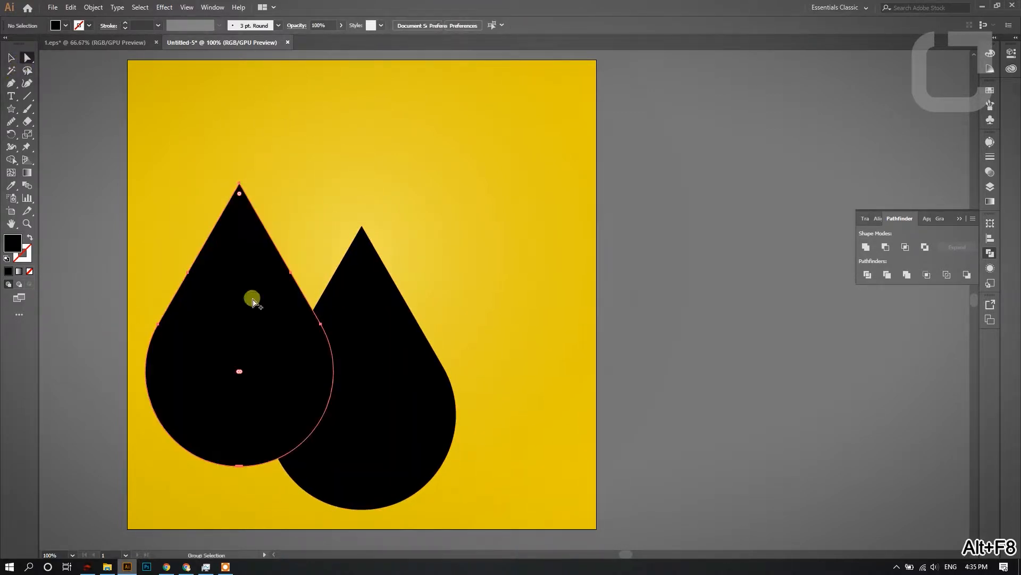
pyautogui.moveTo(330, 185); pyautogui.dragTo(410, 333)
pyautogui.moveTo(290, 284); pyautogui.dragTo(319, 253)
# - Mirror the copied tilted teardrop horizontally and place it to the right of the upright one as the opposite petal
pyautogui.rightClick(320, 256)
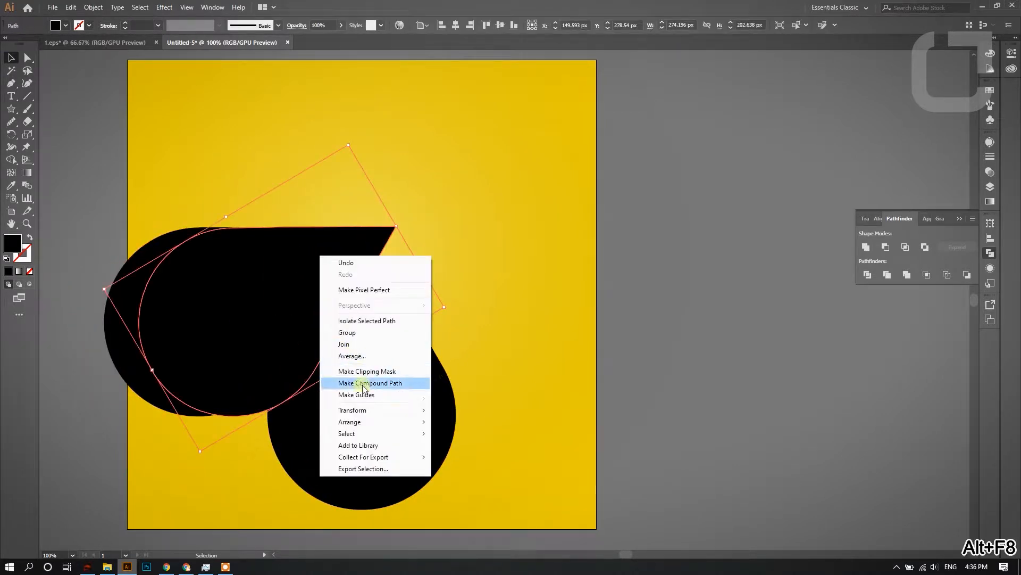
pyautogui.moveTo(373, 410)
pyautogui.click(453, 446)
pyautogui.press('Return')
pyautogui.moveTo(278, 324); pyautogui.dragTo(502, 322)
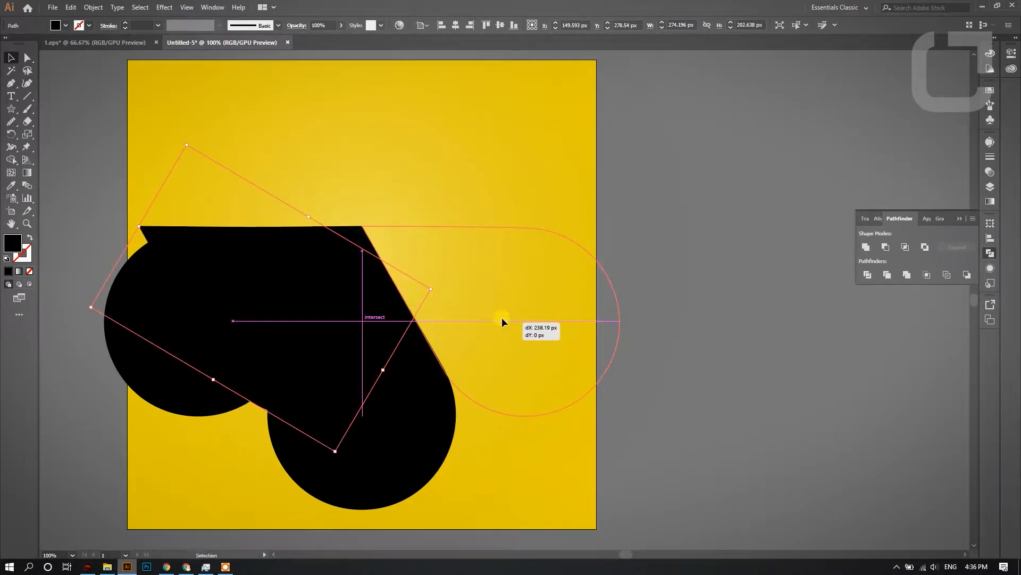
# - Fine-tune the left teardrop's position so its tip meets the other two tips
pyautogui.hotkey('alt', 'F8')
pyautogui.scroll(3, 361, 228)
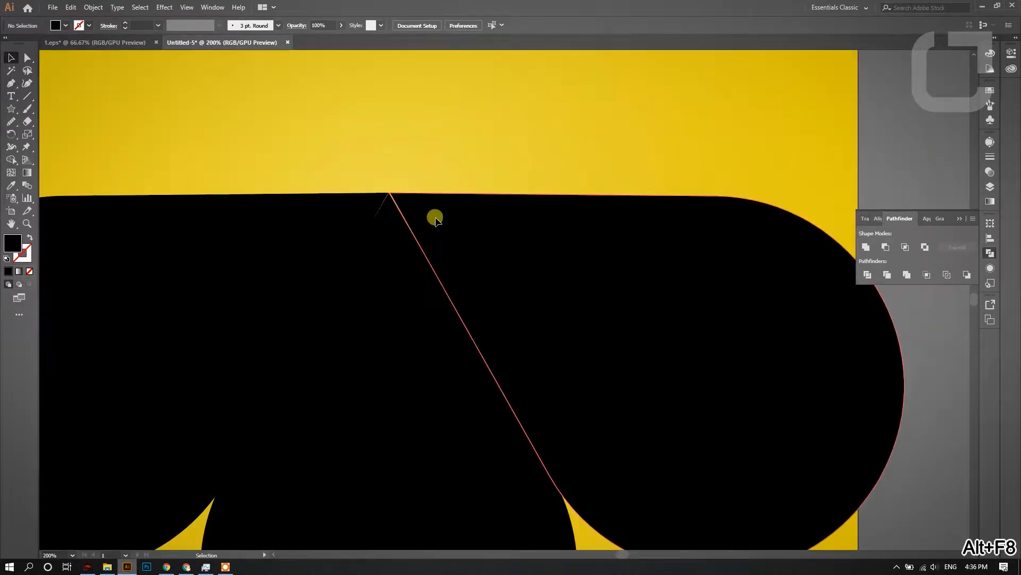
pyautogui.scroll(-3, 431, 187)
pyautogui.moveTo(372, 190); pyautogui.dragTo(372, 183)
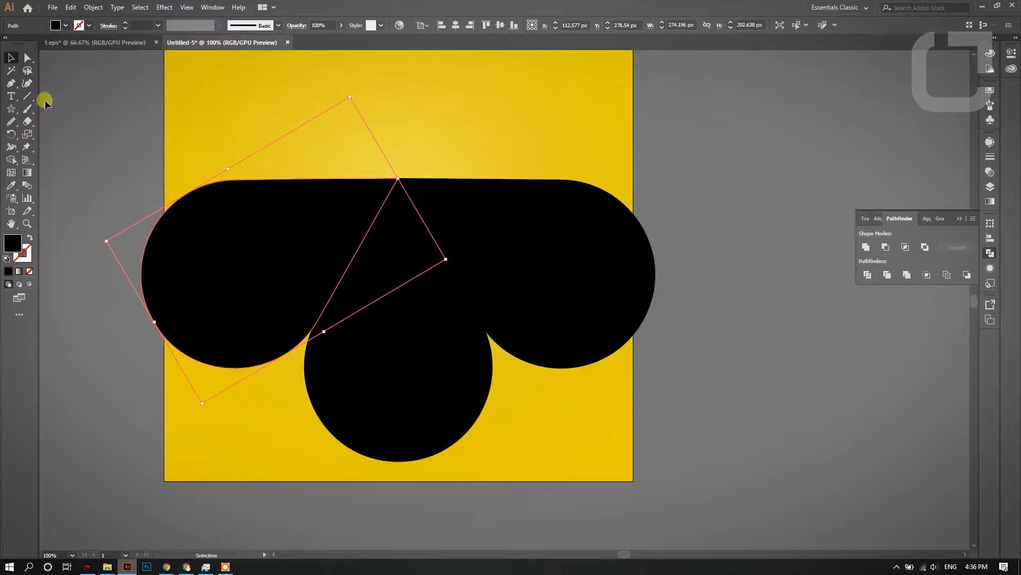
# - Select all three teardrops and scale them down proportionally to about 442 × 243 px
pyautogui.click(28, 57)
pyautogui.hotkey('ctrl', 'a')
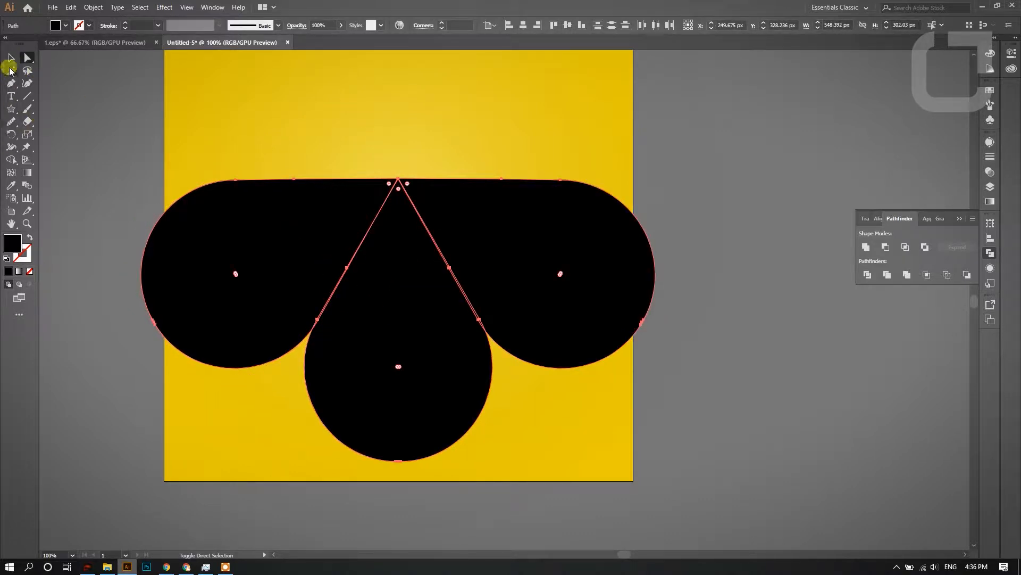
pyautogui.click(10, 63)
pyautogui.moveTo(658, 181); pyautogui.dragTo(590, 185)
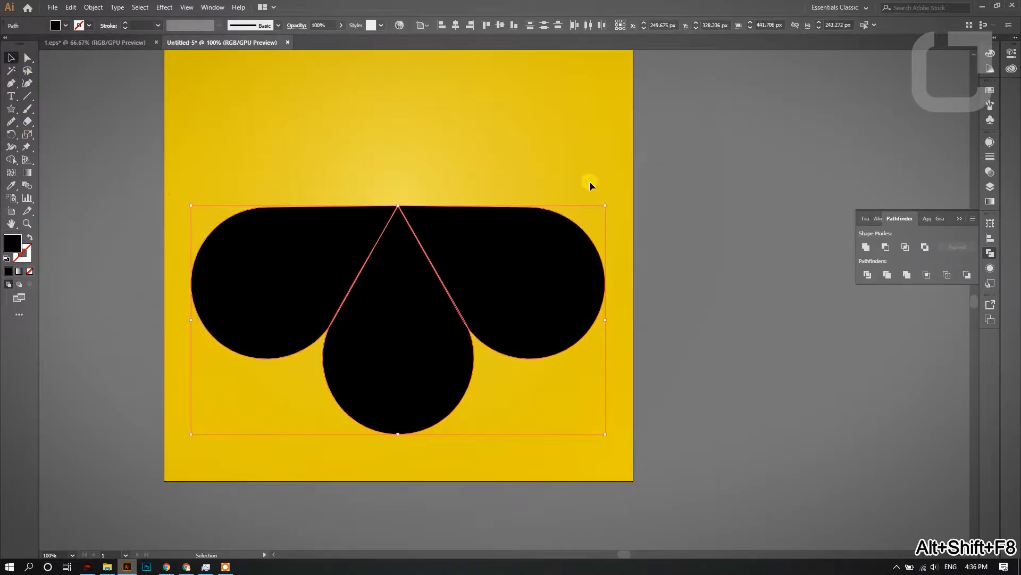
pyautogui.click(205, 98)
# - Draw a straight Pen line from the left notch through the teardrops' shared tip, extending diagonally above the shape to the upper right
pyautogui.press('p')
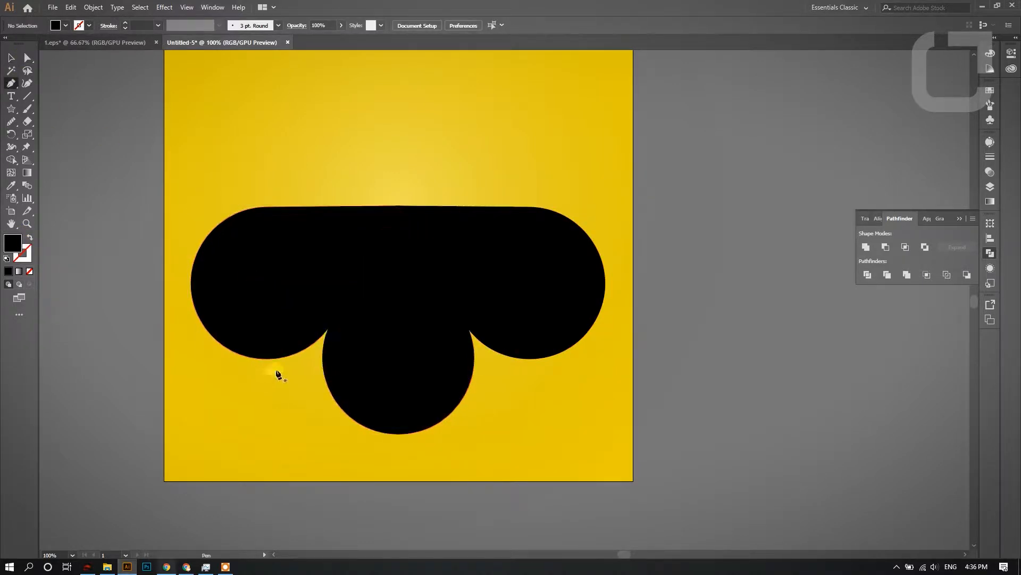
pyautogui.click(329, 328)
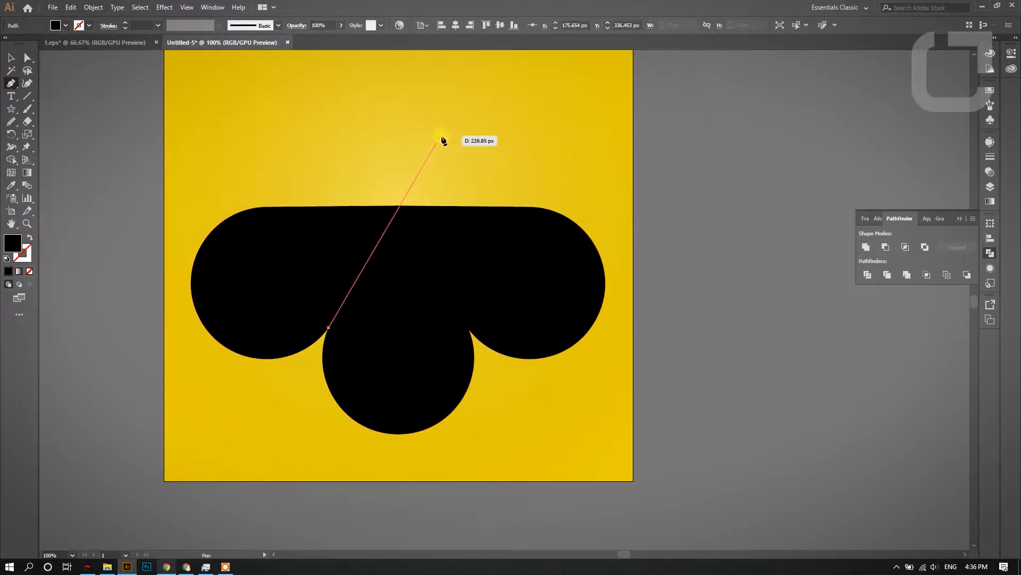
pyautogui.click(385, 228)
pyautogui.click(33, 56)
pyautogui.moveTo(385, 227); pyautogui.dragTo(456, 101)
pyautogui.scroll(2, 787, 138)
pyautogui.click(984, 186)
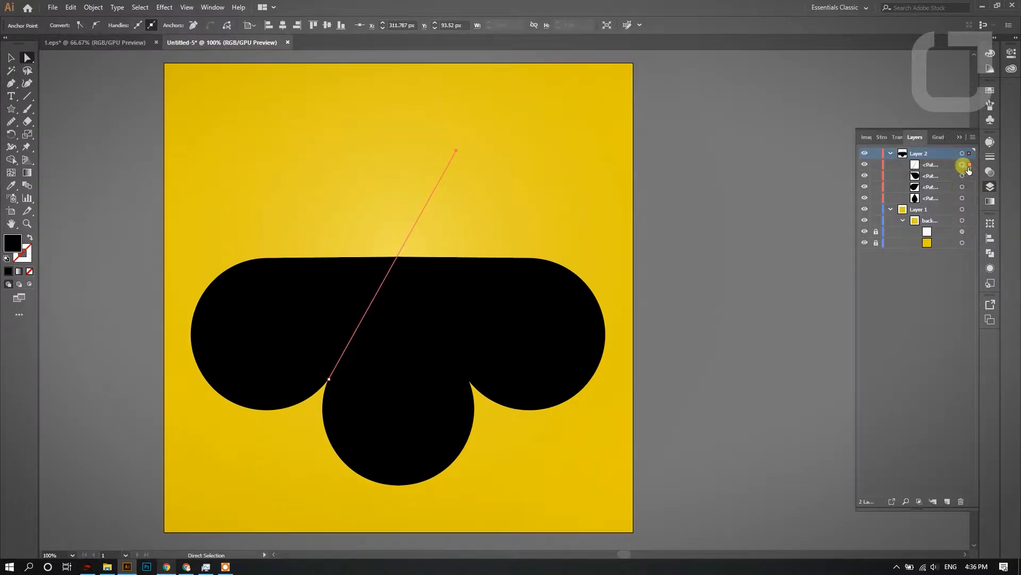
pyautogui.click(944, 164)
pyautogui.hotkey('alt', 'F8')
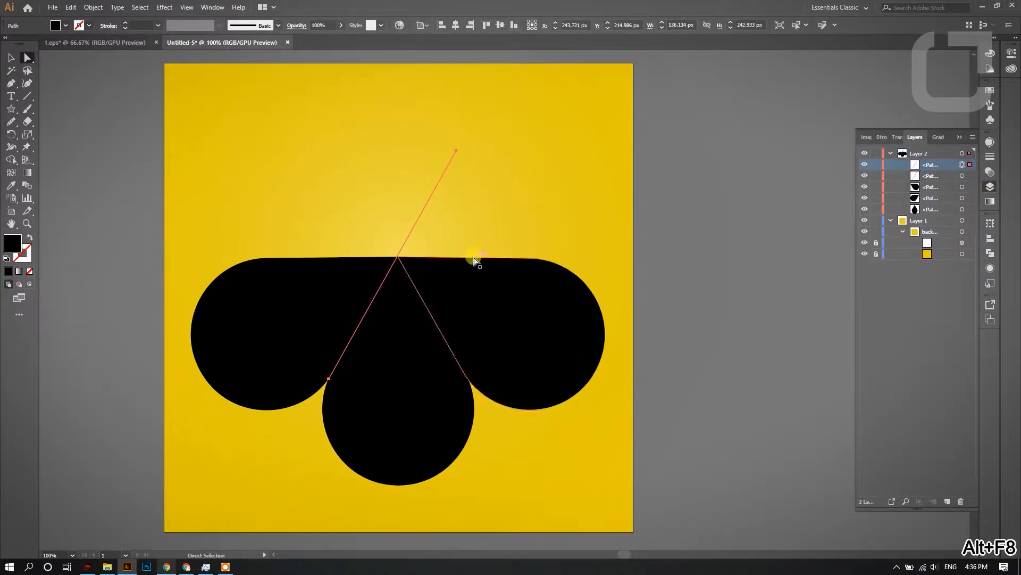
pyautogui.press('Delete')
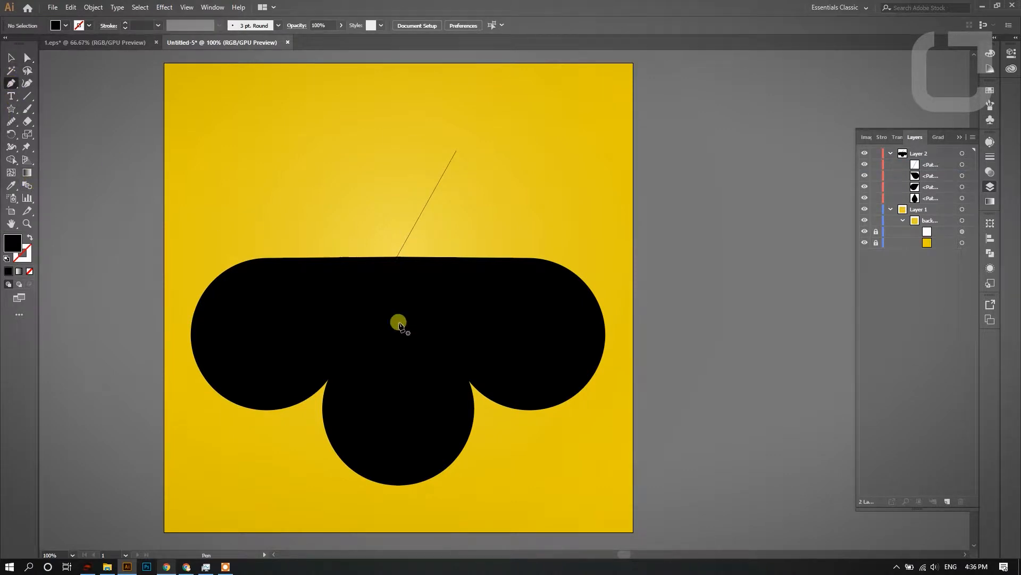
# - Draw a second straight Pen line from near the right notch through the shared tip, extending to the upper left
pyautogui.click(463, 371)
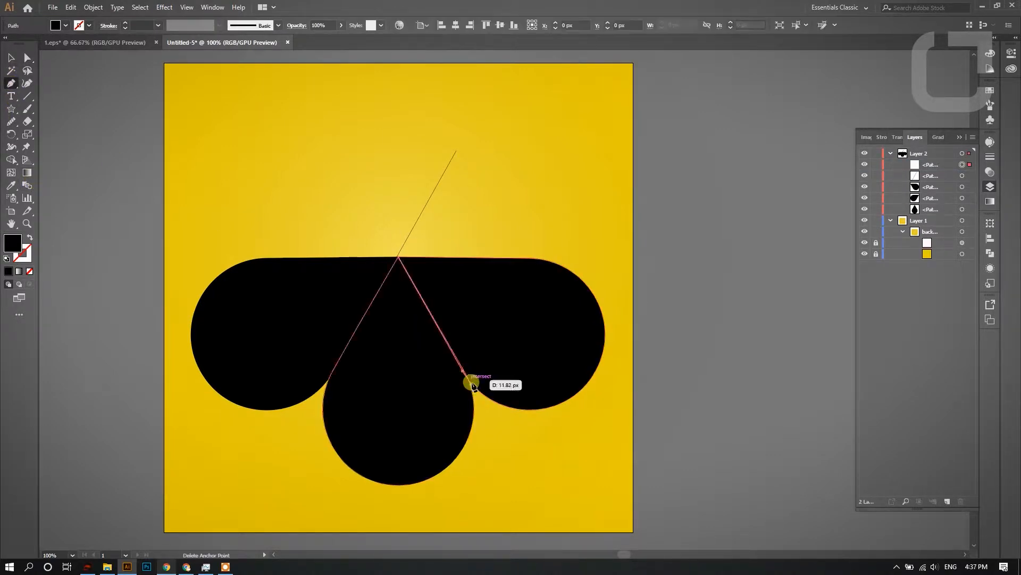
pyautogui.click(404, 267)
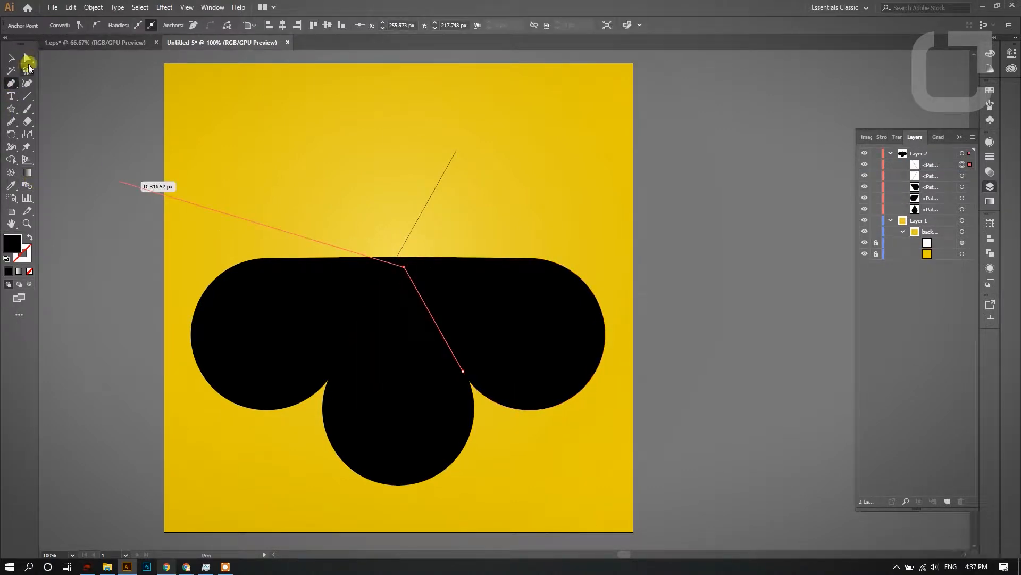
pyautogui.press('a')
pyautogui.moveTo(404, 267); pyautogui.dragTo(338, 151)
# - Select both crossing lines and group them
pyautogui.hotkey('ctrl', 'F8')
pyautogui.keyDown('shift'); pyautogui.click(957, 177); pyautogui.keyUp('shift')
pyautogui.hotkey('ctrl', 'g')
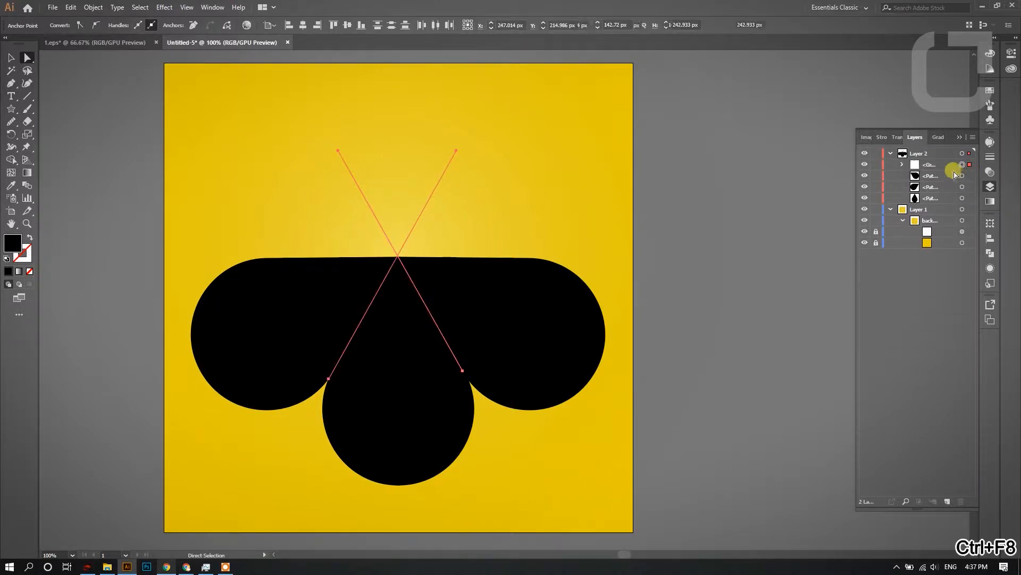
# - Give the crossed lines a 23 pt black stroke with round caps
pyautogui.click(125, 23)
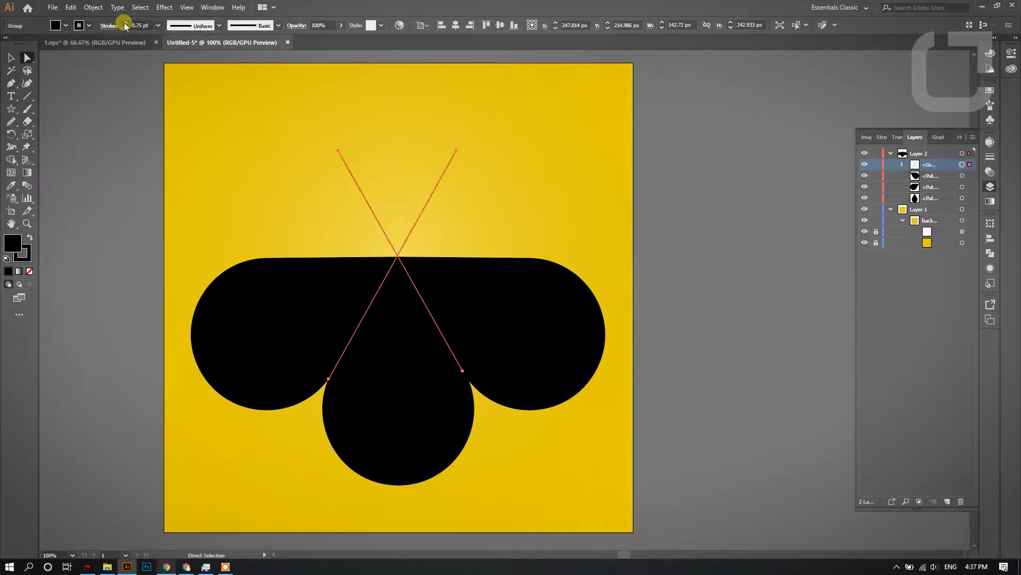
pyautogui.click(173, 26)
pyautogui.click(108, 26)
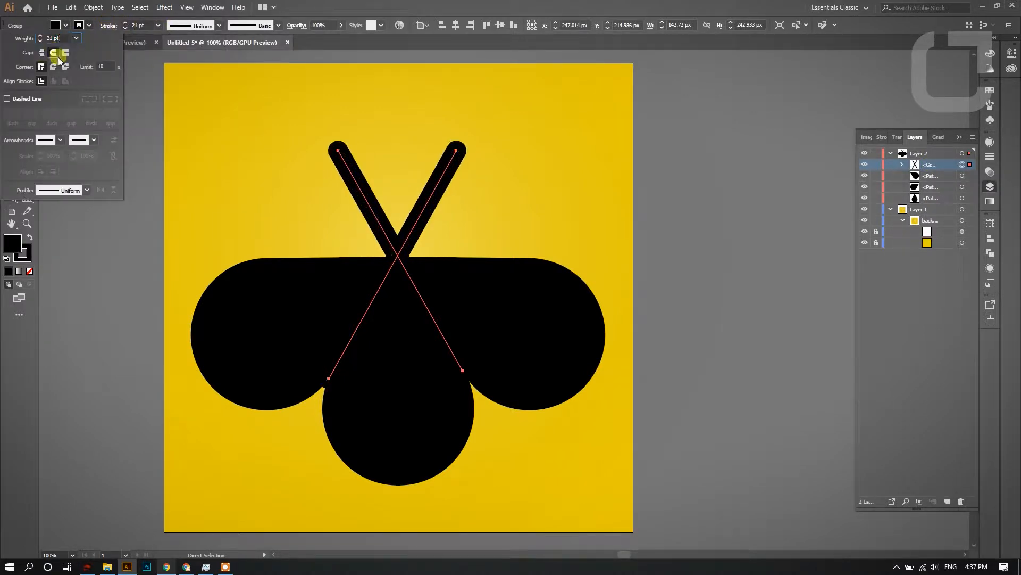
pyautogui.click(125, 23)
pyautogui.click(125, 23)
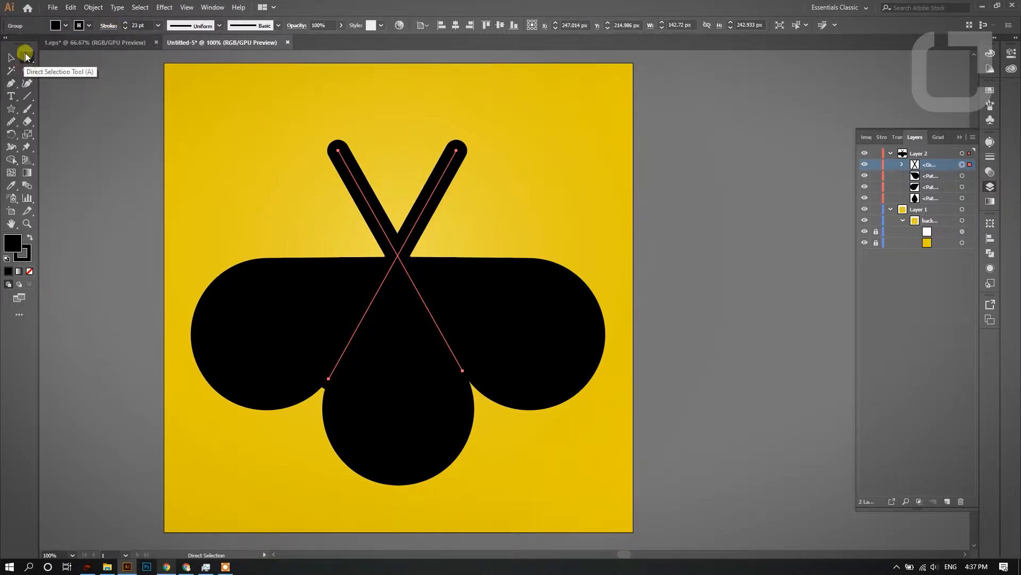
# - Select the crossed-line group and expand it into filled shapes
pyautogui.click(447, 190)
pyautogui.scroll(-1, 446, 191)
pyautogui.scroll(1, 450, 221)
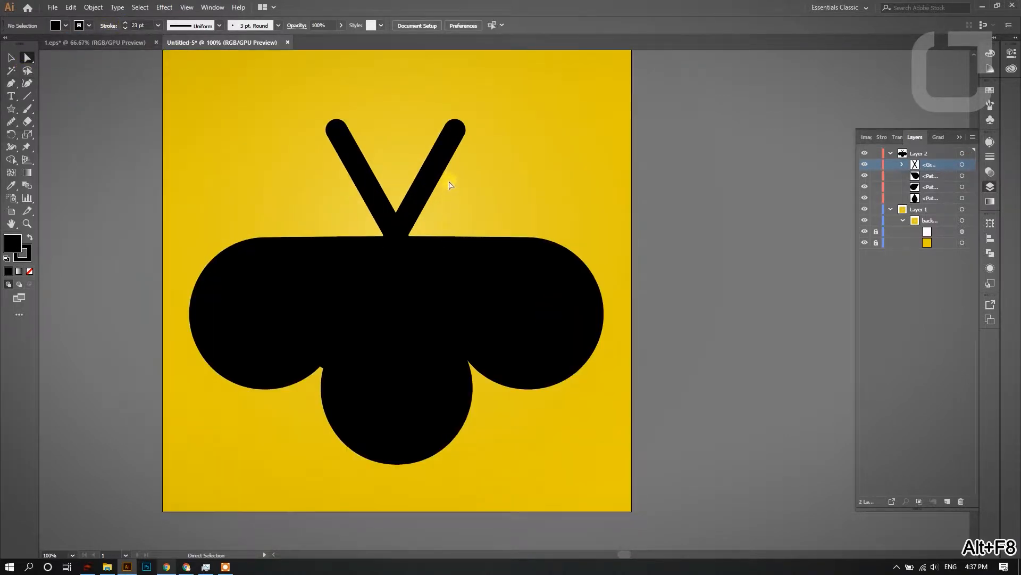
pyautogui.click(963, 165)
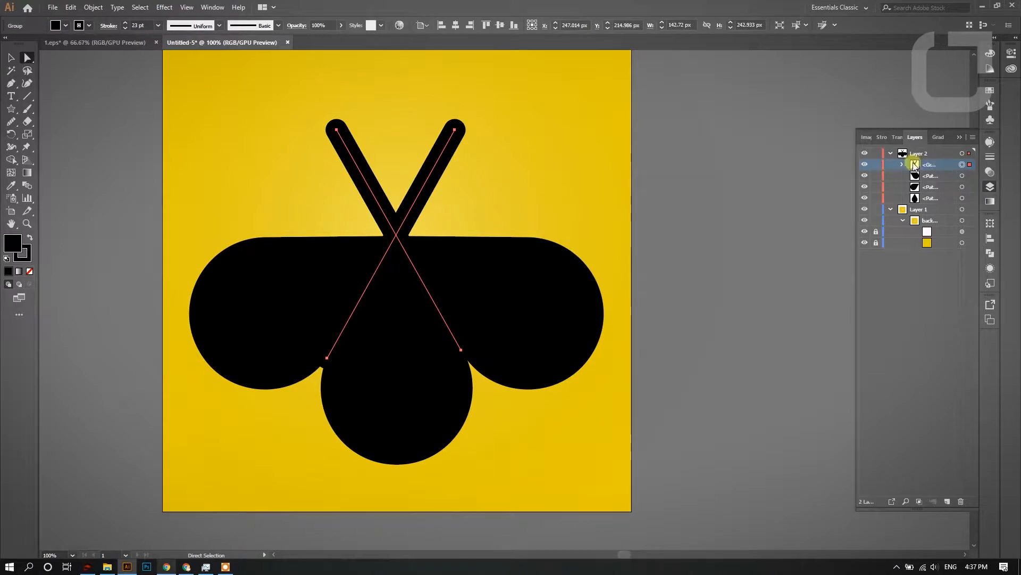
pyautogui.click(93, 7)
pyautogui.click(123, 119)
pyautogui.click(478, 342)
# - Select the three teardrop petals and swap their fill and stroke so they have only a black outline
pyautogui.click(28, 58)
pyautogui.click(228, 195)
pyautogui.click(274, 313)
pyautogui.keyDown('shift'); pyautogui.click(396, 348); pyautogui.keyUp('shift')
pyautogui.keyDown('shift'); pyautogui.click(507, 334); pyautogui.keyUp('shift')
pyautogui.click(30, 243)
# - Try a 25 pt stroke aligned to the inside of the three petals
pyautogui.click(109, 26)
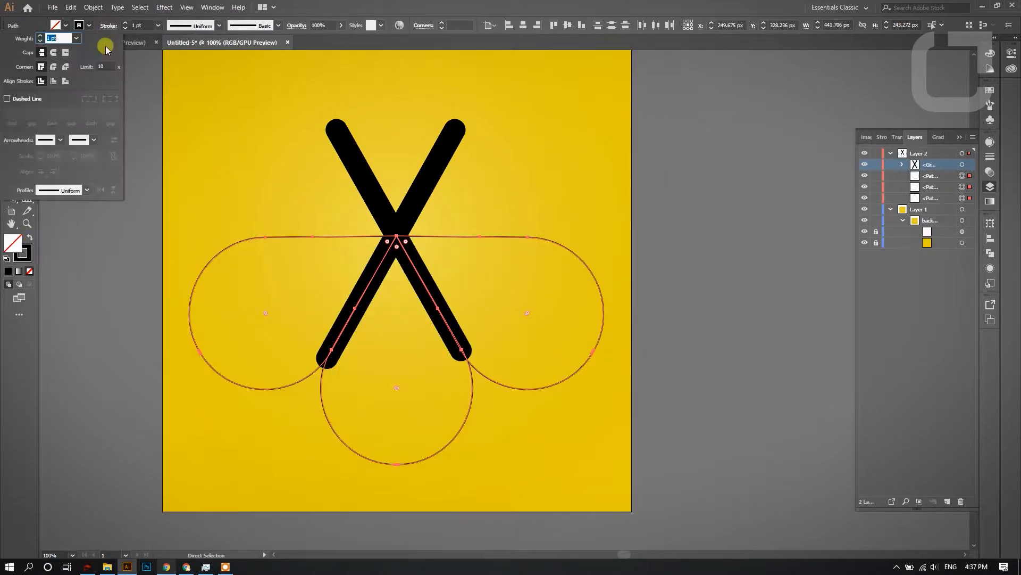
pyautogui.click(53, 83)
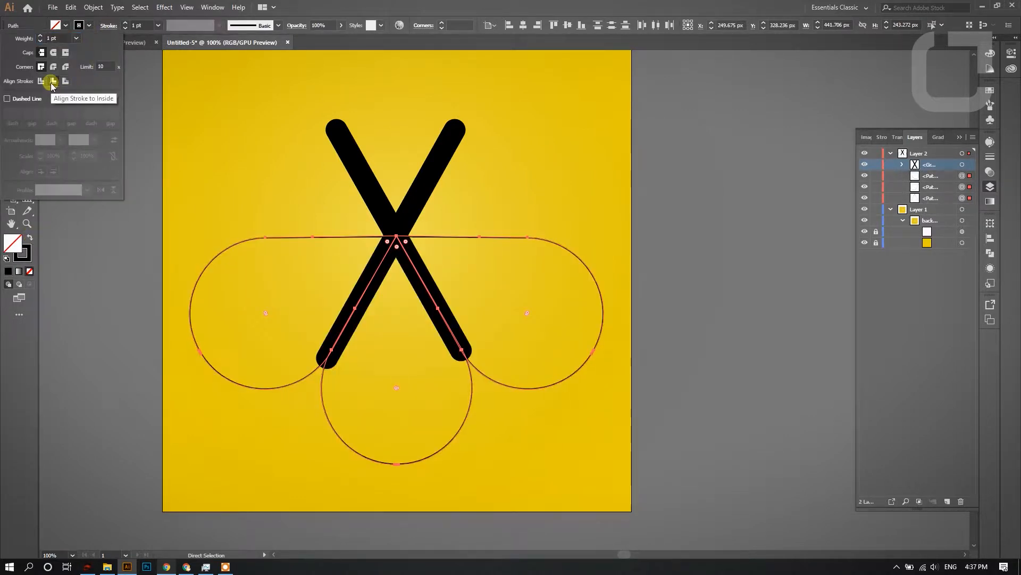
pyautogui.click(125, 23)
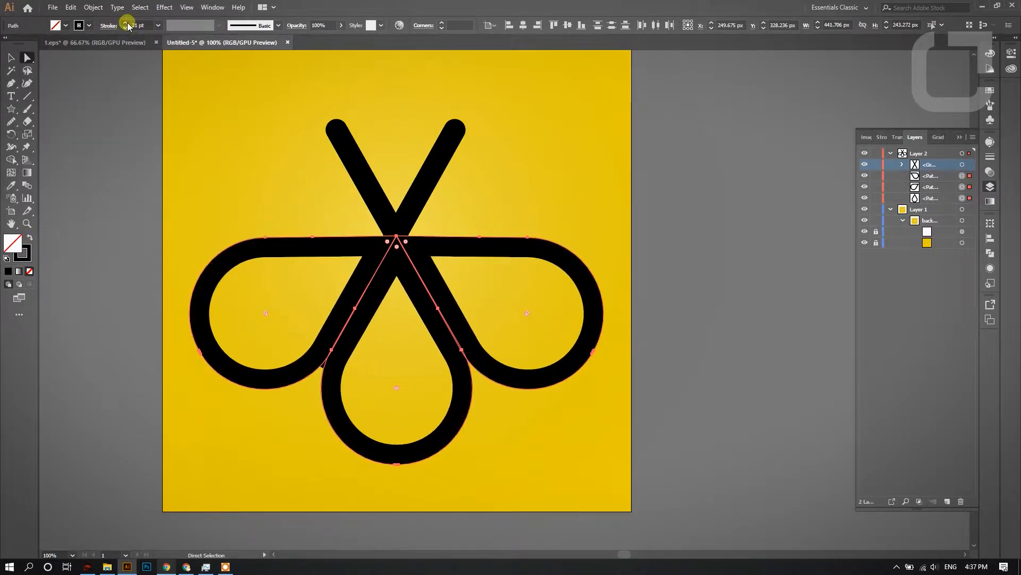
pyautogui.click(126, 23)
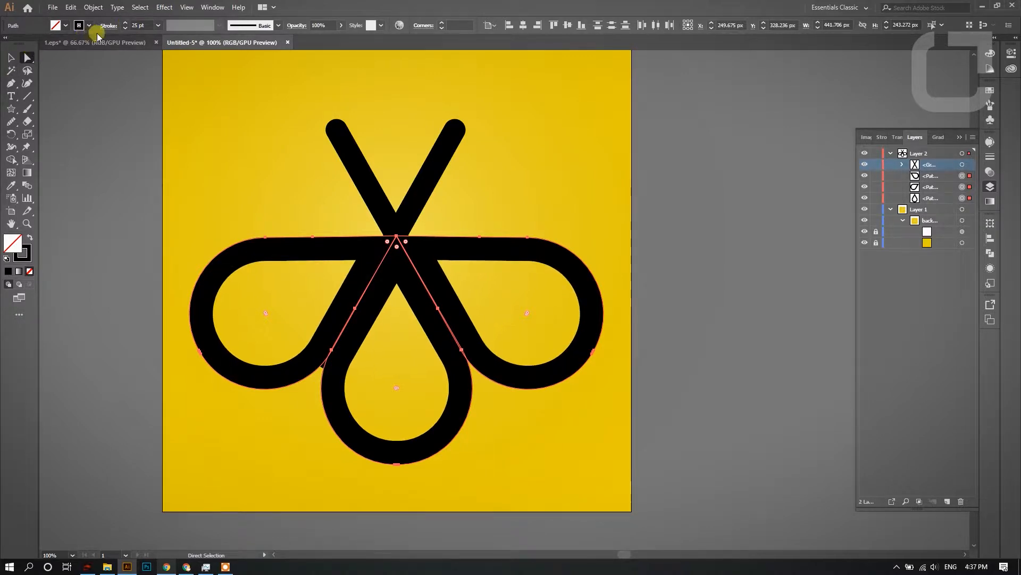
# - Align the petals' strokes to the centre of their paths and set the stroke weight to 29 pt
pyautogui.click(109, 25)
pyautogui.click(66, 81)
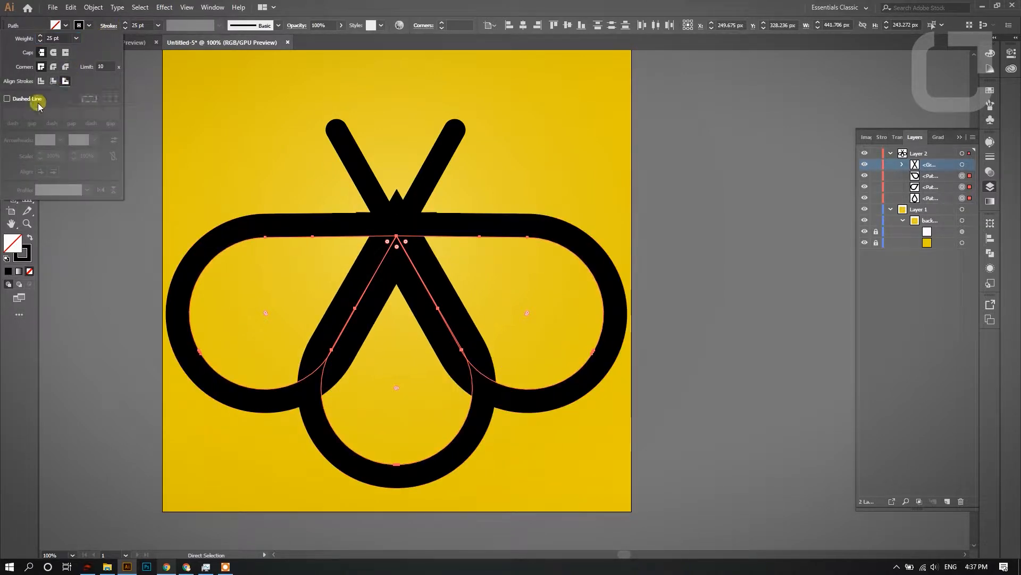
pyautogui.click(41, 81)
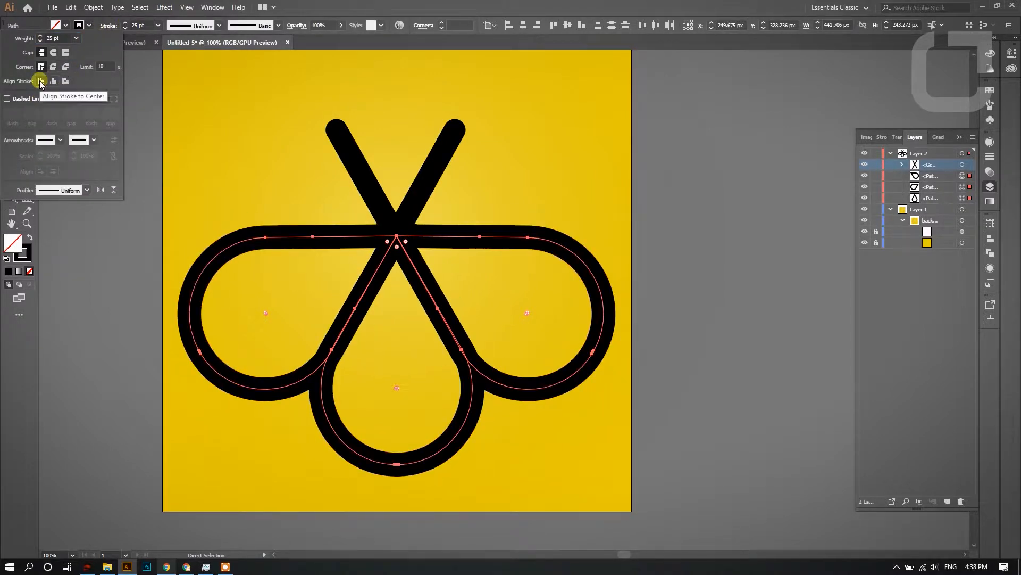
pyautogui.click(124, 24)
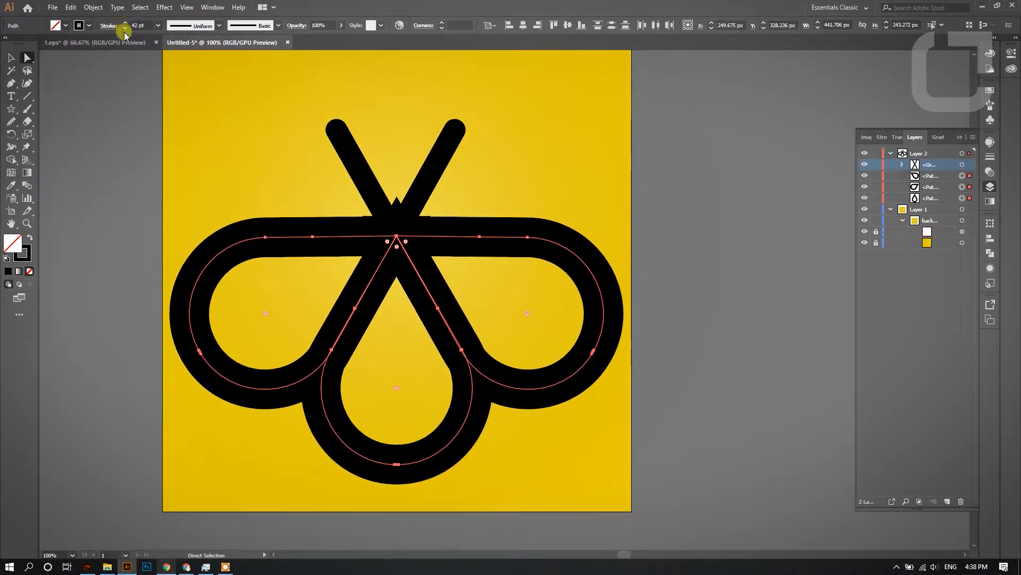
pyautogui.click(125, 28)
pyautogui.click(124, 28)
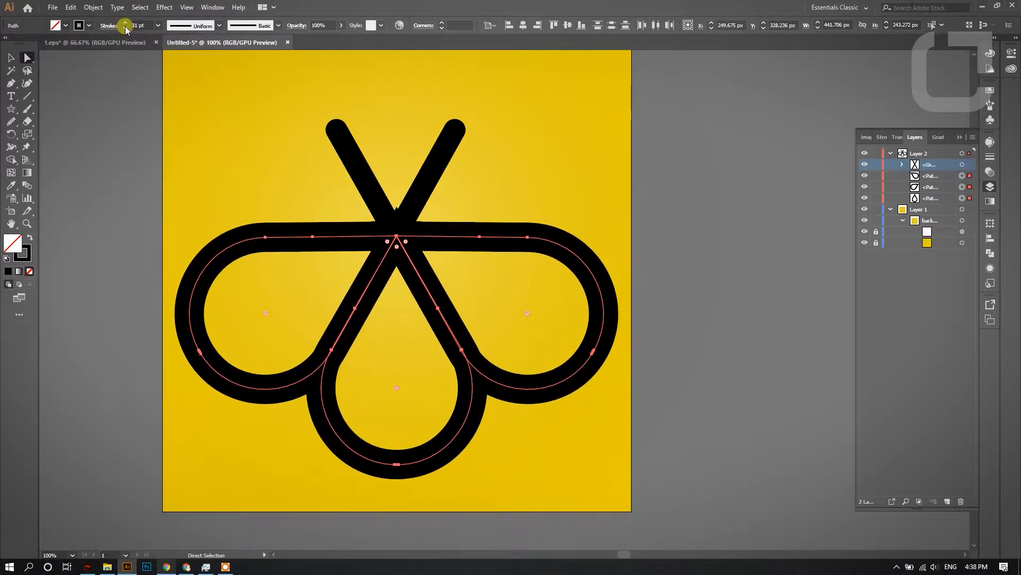
# - Expand the fill and stroke of the three petals into shapes
pyautogui.click(93, 7)
pyautogui.click(126, 122)
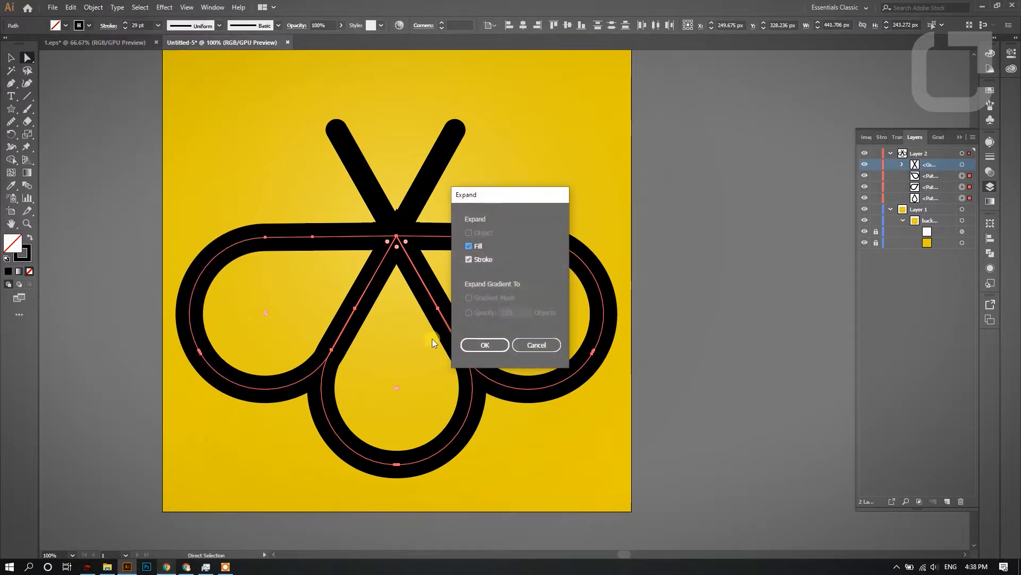
pyautogui.click(478, 346)
# - Try trimming the pointed tips of the expanded petals where they cross the bars, using Shape Builder
pyautogui.click(11, 159)
pyautogui.hotkey('alt', 'F8')
pyautogui.scroll(-1, 405, 176)
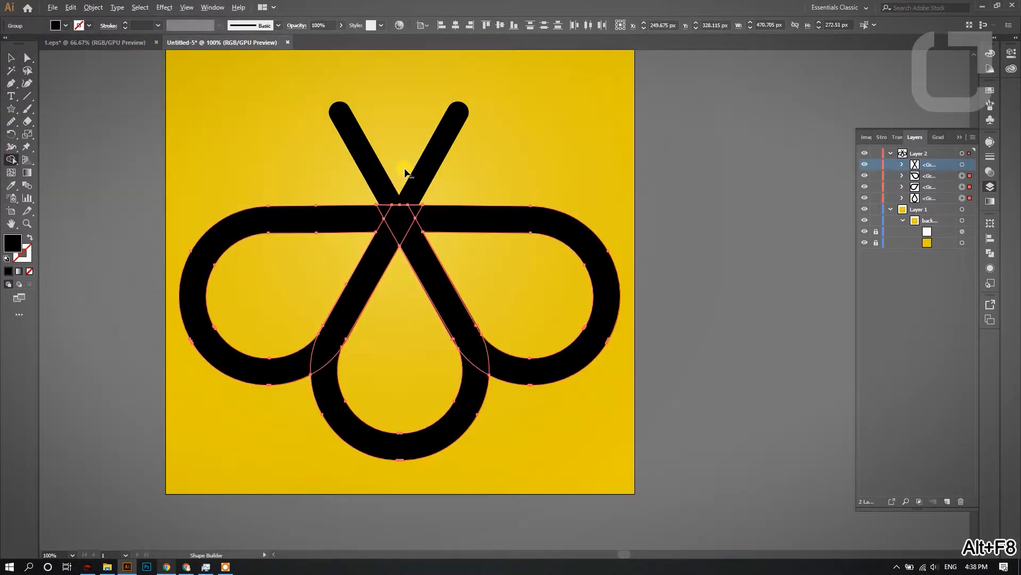
pyautogui.click(118, 91)
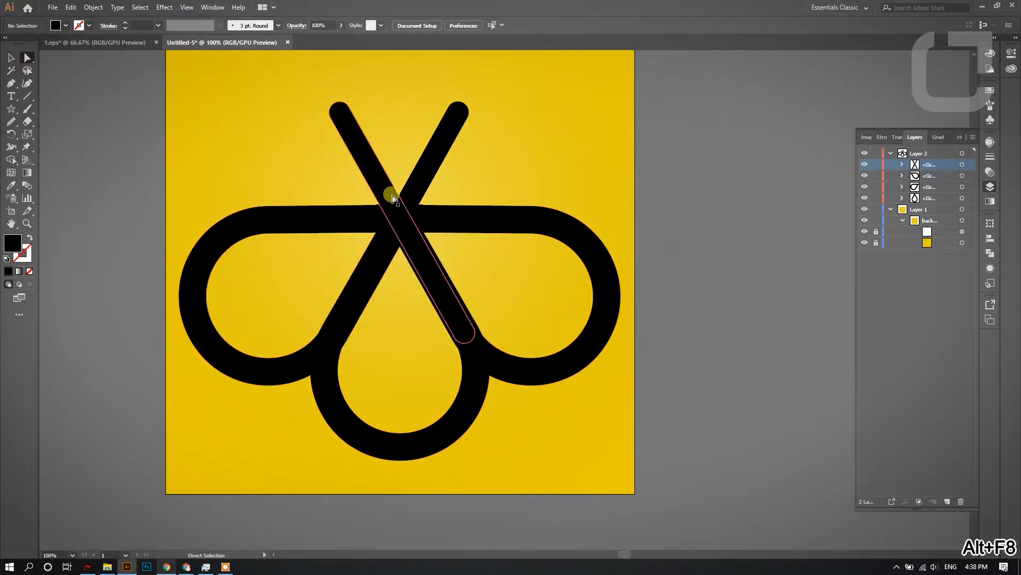
# - Try uniting the two crossed bars into one shape with Pathfinder
pyautogui.click(397, 225)
pyautogui.click(365, 280)
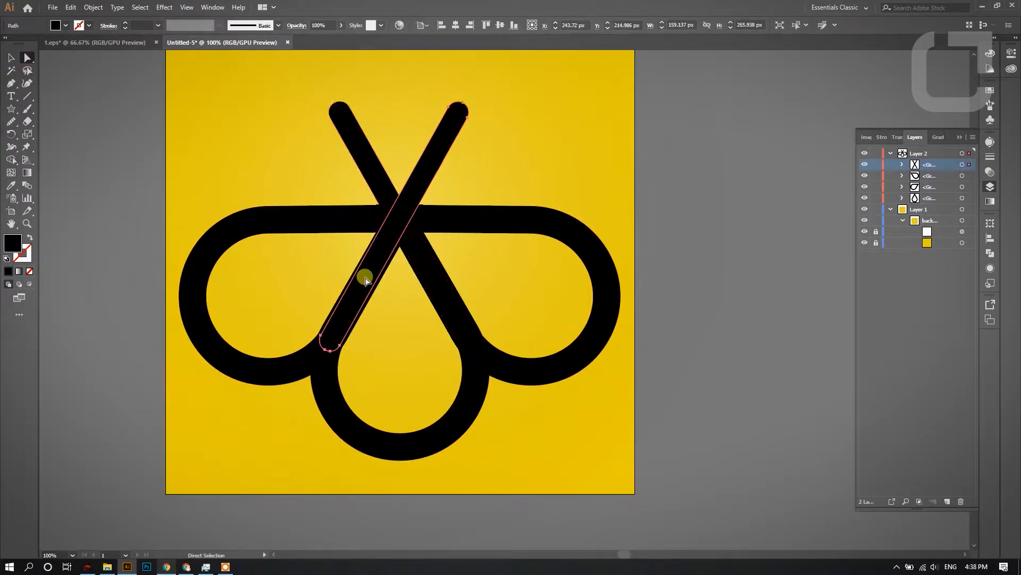
pyautogui.keyDown('shift'); pyautogui.click(420, 262); pyautogui.keyUp('shift')
pyautogui.click(990, 253)
pyautogui.click(866, 247)
pyautogui.click(266, 101)
# - Try a dark brown fill, #563d16, on the whole logo
pyautogui.hotkey('ctrl', 'a')
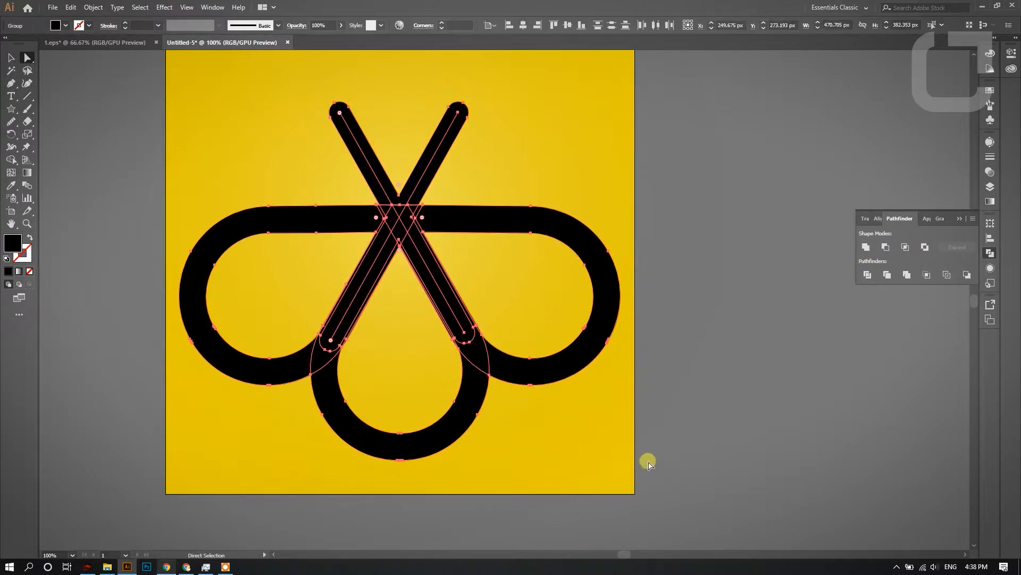
pyautogui.doubleClick(7, 245)
pyautogui.click(473, 303)
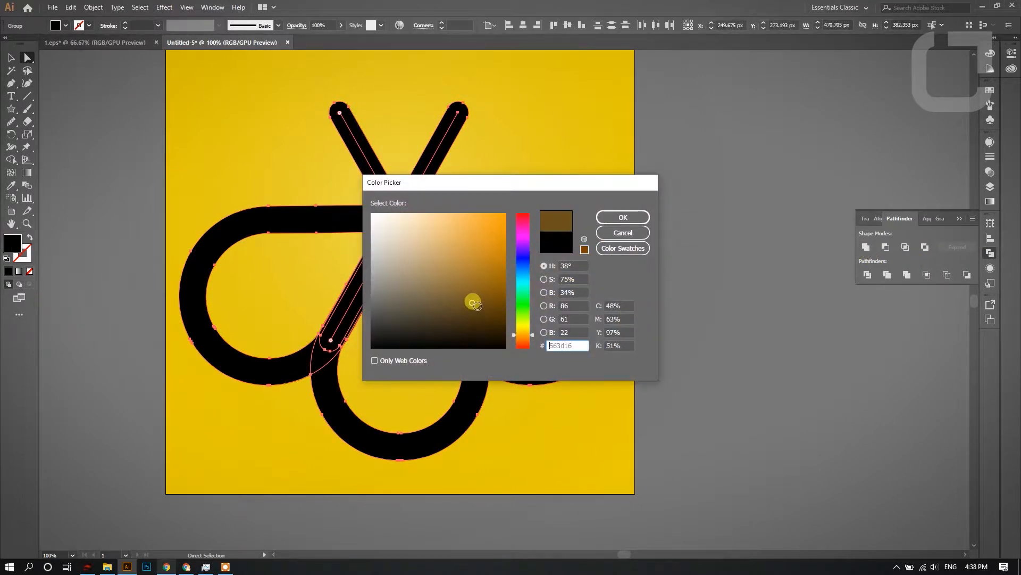
pyautogui.click(605, 217)
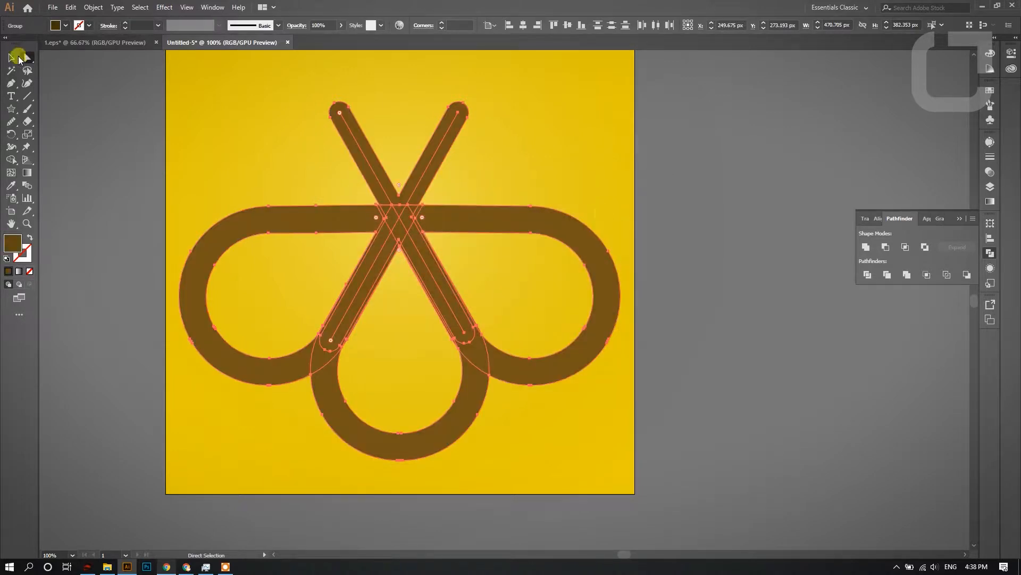
# - Try scaling the whole logo down to about 249 by 202 px and centring it on the artboard
pyautogui.click(19, 57)
pyautogui.hotkey('alt', 'shift', 'F8')
pyautogui.moveTo(620, 104); pyautogui.dragTo(517, 166)
pyautogui.click(456, 25)
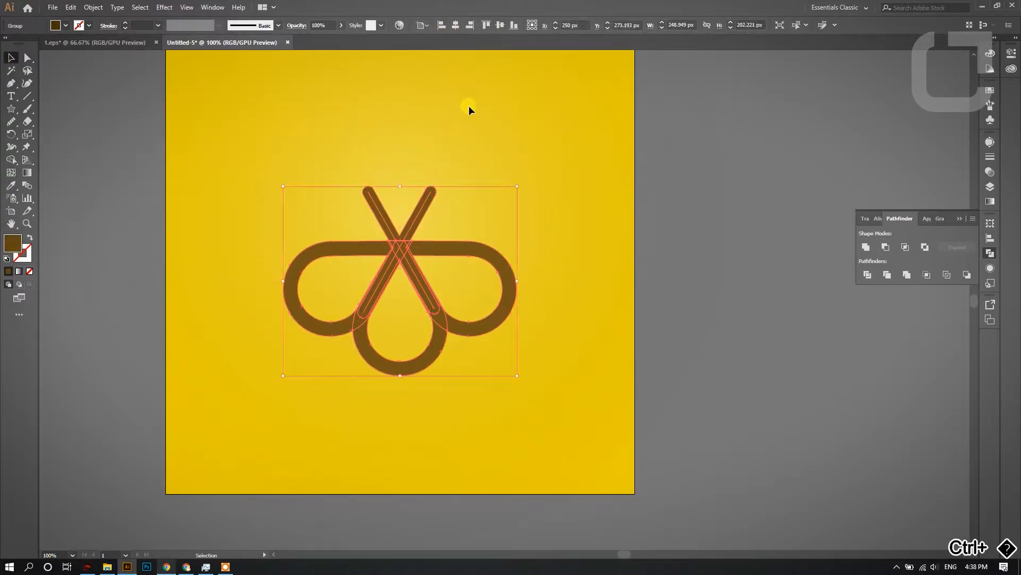
pyautogui.click(468, 105)
pyautogui.scroll(1, 279, 148)
pyautogui.moveTo(578, 442); pyautogui.dragTo(578, 441)
pyautogui.click(501, 25)
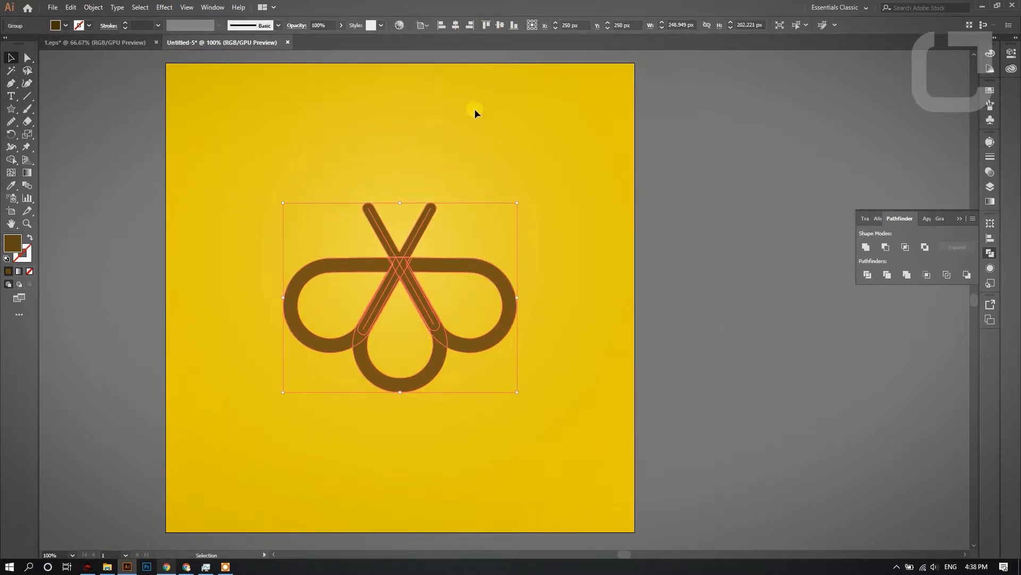
# - Undo the logo's centring, scaling and brown fill
pyautogui.click(476, 112)
pyautogui.scroll(1, 438, 295)
pyautogui.hotkey('ctrl', 'a')
pyautogui.scroll(-1, 381, 179)
pyautogui.hotkey('ctrl', 'z')
pyautogui.hotkey('ctrl', 'z')
pyautogui.hotkey('ctrl', 'z')
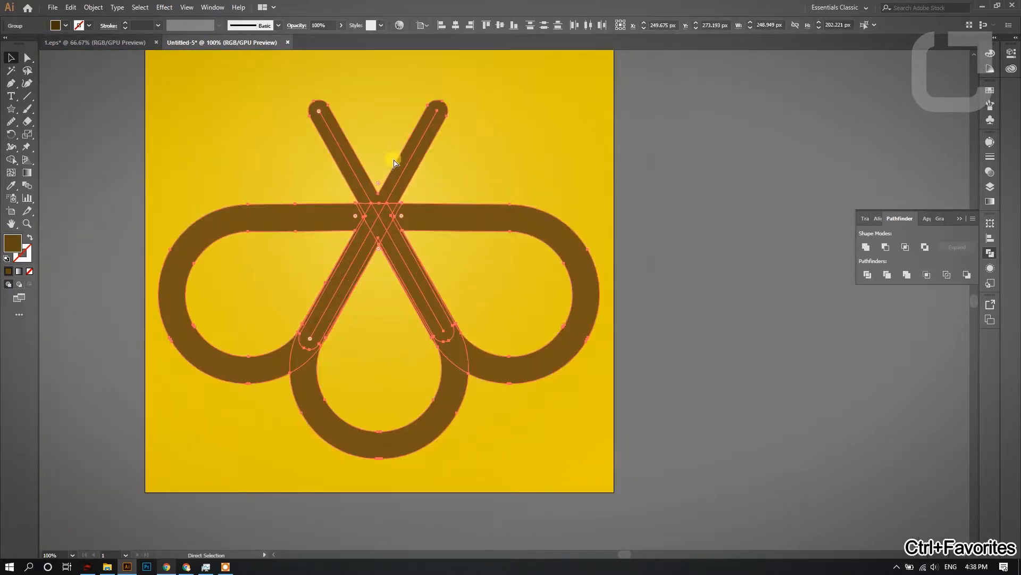
pyautogui.hotkey('ctrl', 'z')
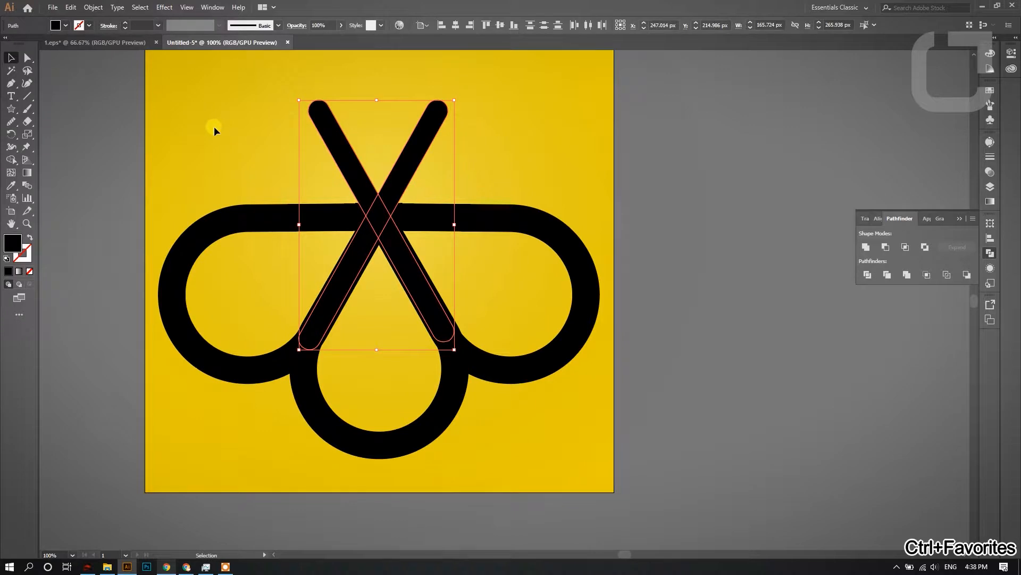
# - Undo the tip trimming and the expansion of the three petals
pyautogui.click(253, 206)
pyautogui.hotkey('ctrl', 'z')
pyautogui.click(202, 112)
pyautogui.click(265, 222)
pyautogui.hotkey('ctrl', 'z')
pyautogui.click(259, 165)
# - Select the left petal and try a dark brown and a tan fill on it
pyautogui.click(269, 213)
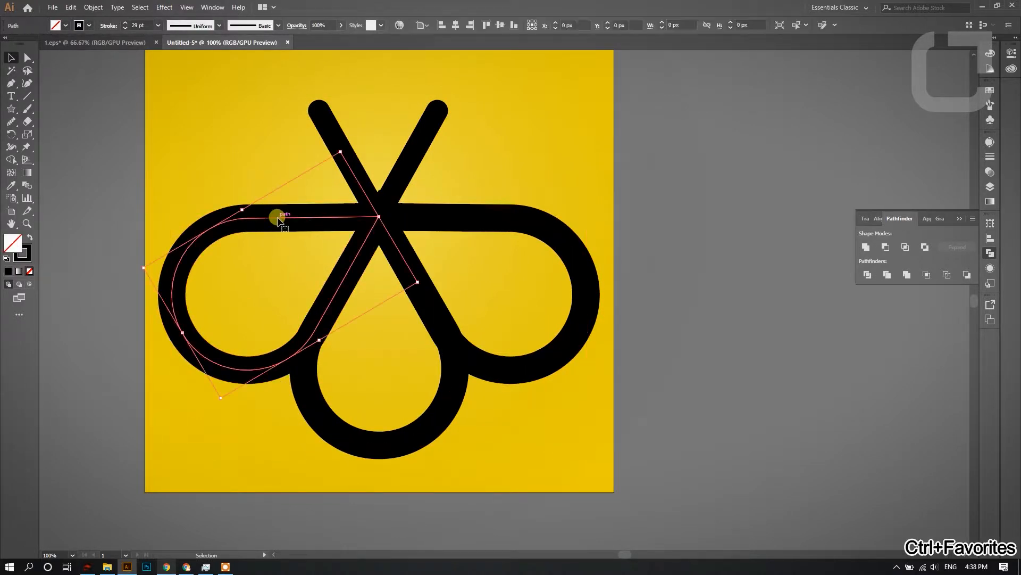
pyautogui.doubleClick(18, 245)
pyautogui.moveTo(452, 276); pyautogui.dragTo(487, 309)
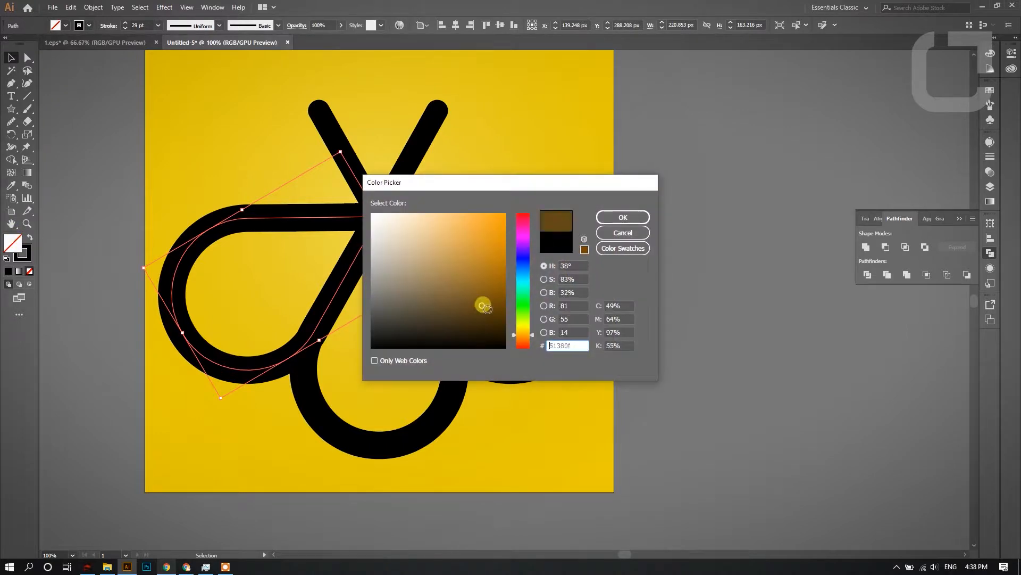
pyautogui.click(623, 219)
pyautogui.doubleClick(13, 243)
pyautogui.moveTo(486, 262); pyautogui.dragTo(465, 257)
pyautogui.click(627, 215)
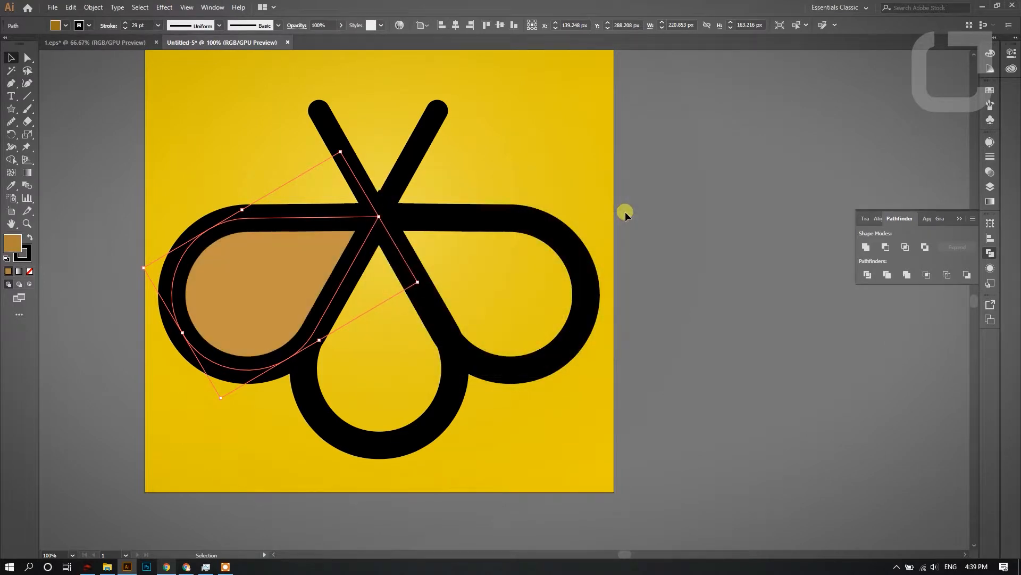
# - Try a mustard yellow fill, about #b59924, on the left petal
pyautogui.doubleClick(13, 243)
pyautogui.click(451, 252)
pyautogui.moveTo(518, 336); pyautogui.dragTo(519, 330)
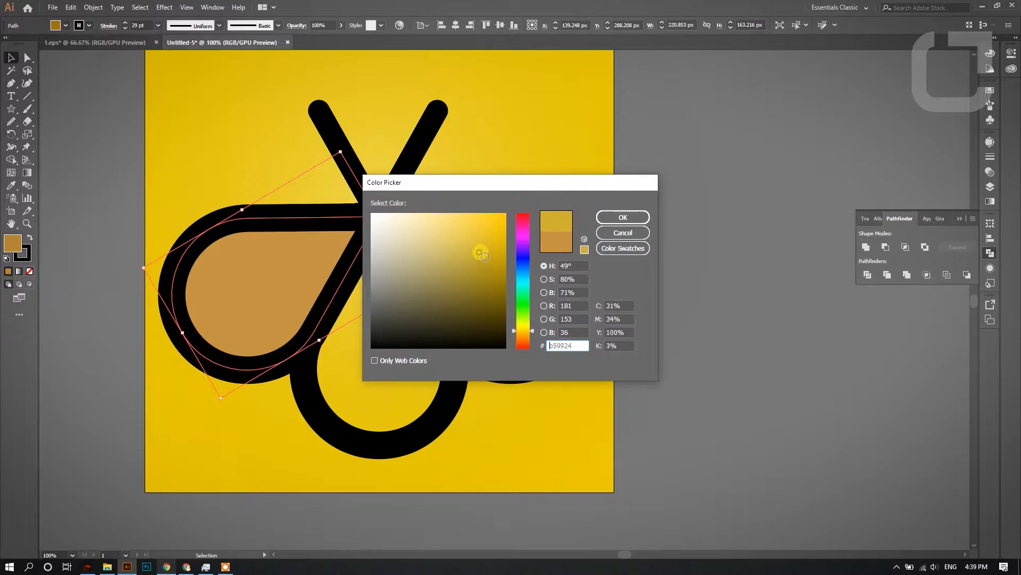
pyautogui.click(598, 220)
# - Fill the left petal with a golden orange, about #cc9a0e, and deselect it
pyautogui.click(26, 58)
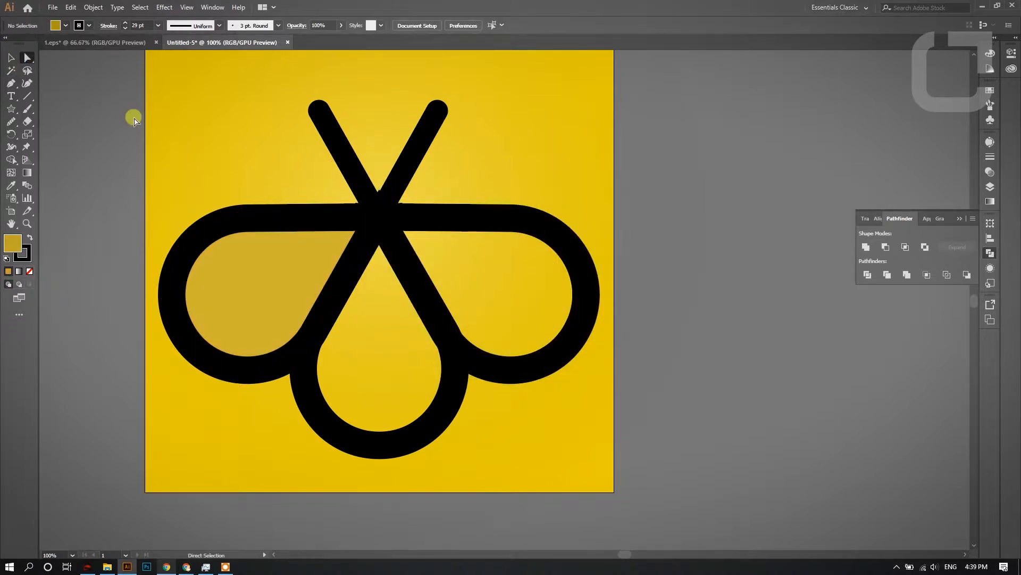
pyautogui.doubleClick(10, 250)
pyautogui.moveTo(525, 336); pyautogui.dragTo(527, 330)
pyautogui.moveTo(491, 235); pyautogui.dragTo(497, 246)
pyautogui.click(519, 330)
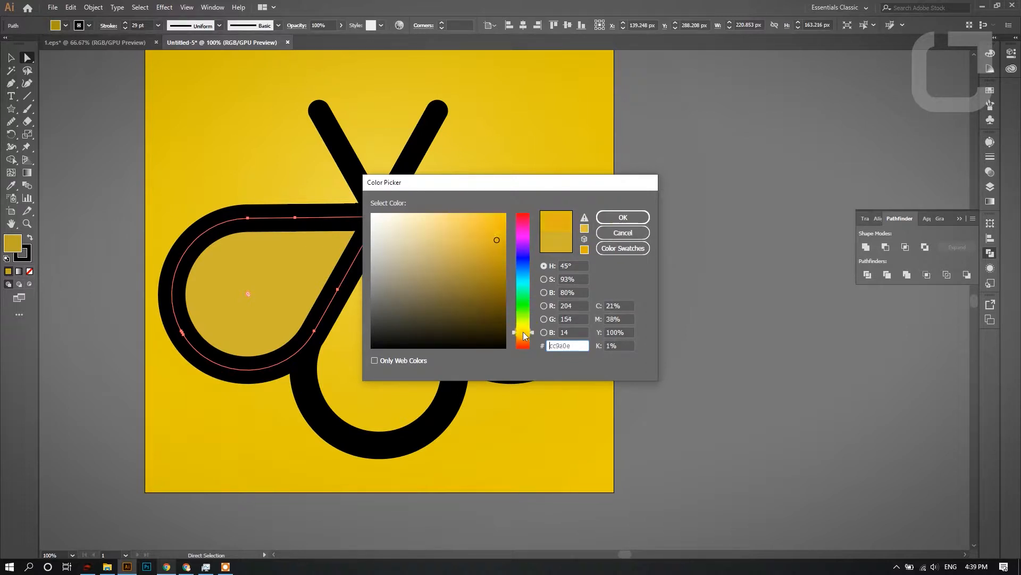
pyautogui.click(610, 220)
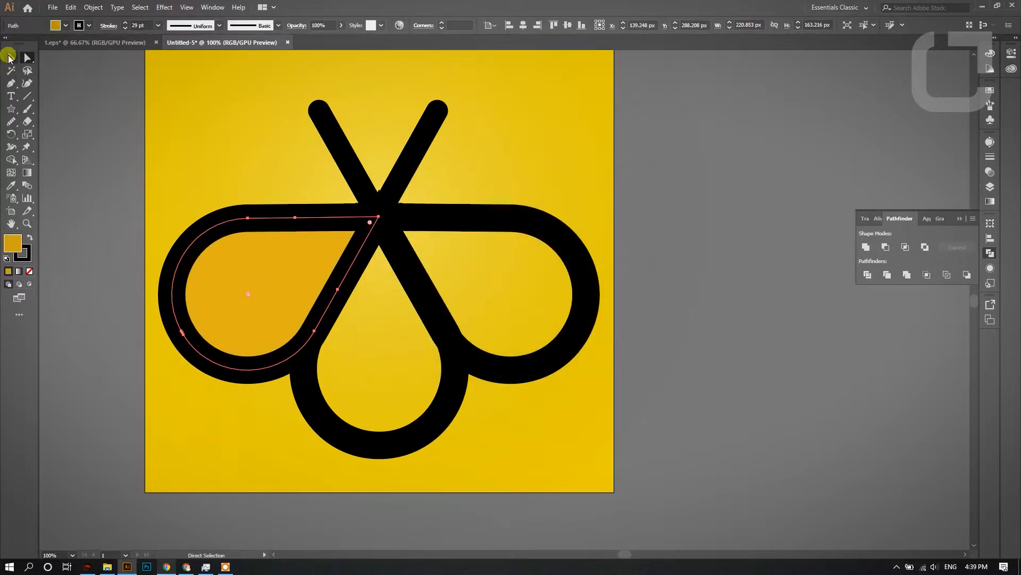
pyautogui.click(166, 115)
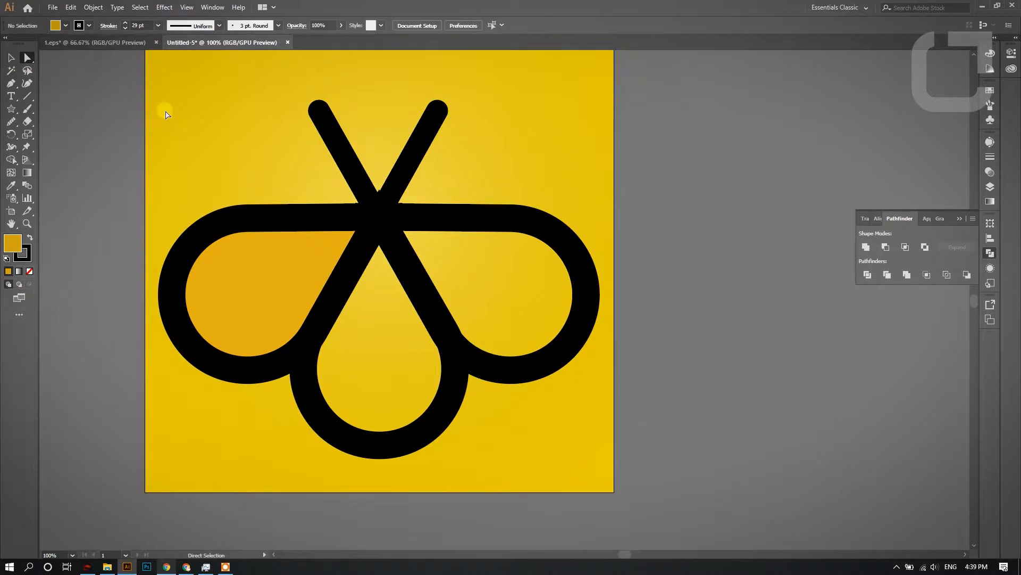
# - Copy the left petal's orange fill and black stroke onto the right petal with the Eyedropper
pyautogui.click(521, 368)
pyautogui.click(990, 186)
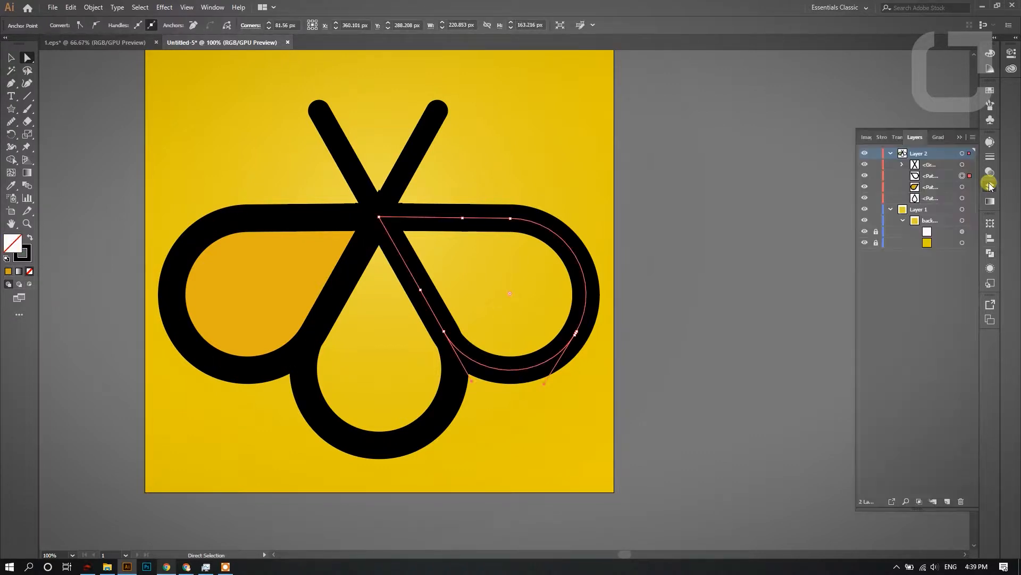
pyautogui.click(963, 175)
pyautogui.click(931, 178)
pyautogui.click(11, 185)
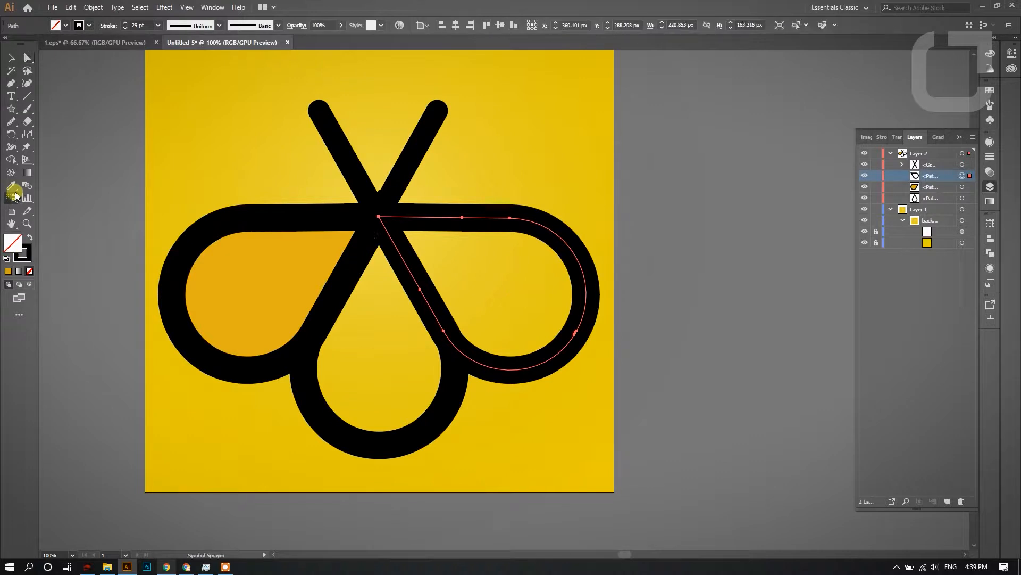
pyautogui.click(206, 271)
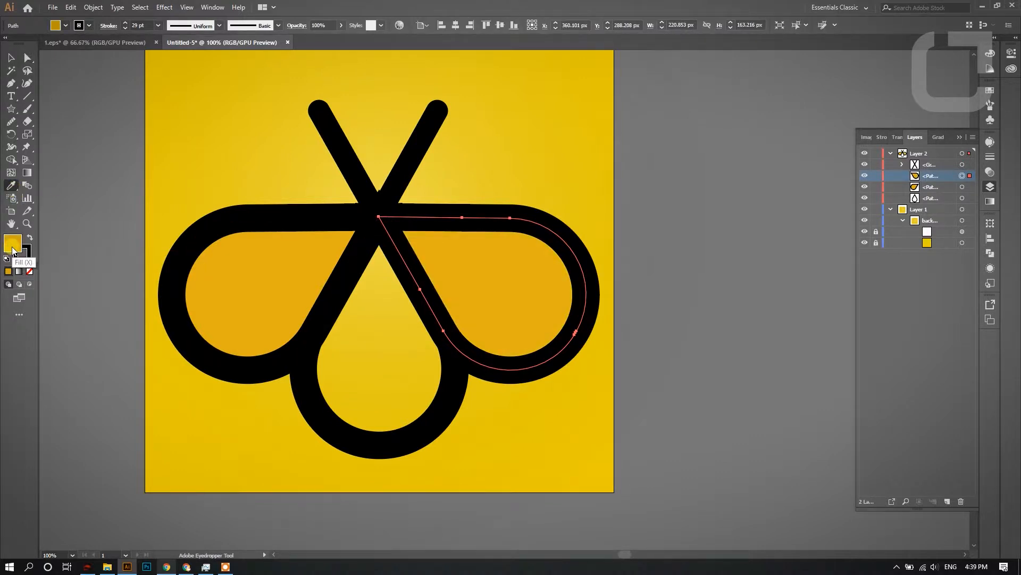
# - Change the right petal's fill to a brighter yellow, about #e8bf15, and deselect it
pyautogui.doubleClick(12, 247)
pyautogui.click(523, 331)
pyautogui.click(497, 224)
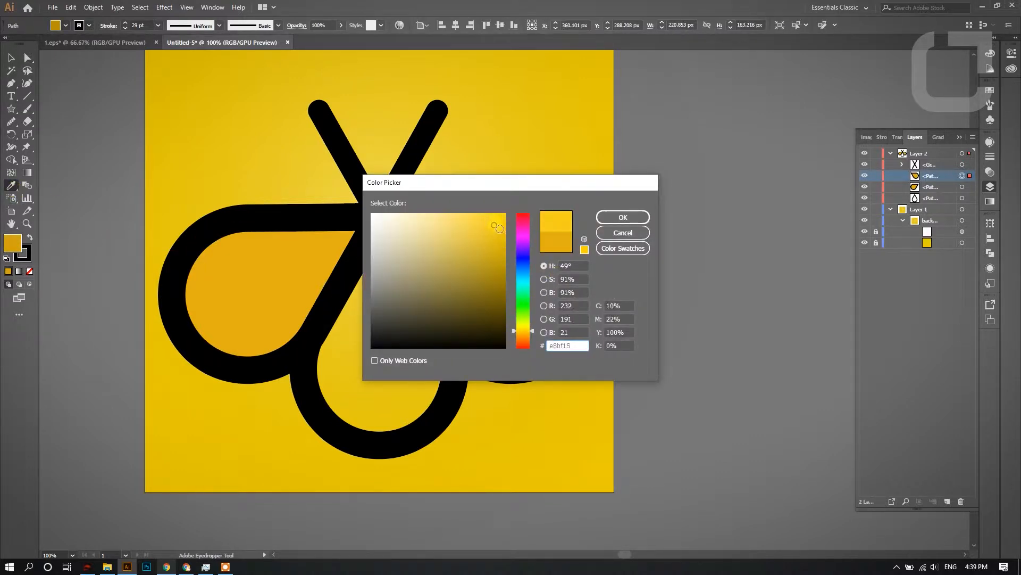
pyautogui.click(620, 218)
pyautogui.click(27, 57)
pyautogui.click(125, 68)
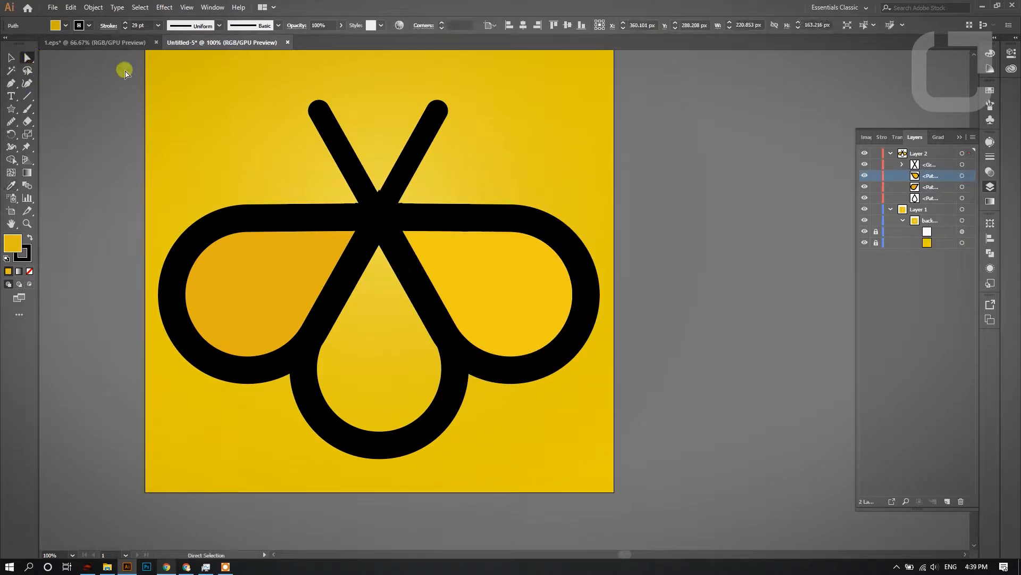
# - Draw a downward-bowing stripe about 197 px wide across the central petal with the Pen tool
pyautogui.click(283, 314)
pyautogui.keyDown('shift'); pyautogui.click(468, 313); pyautogui.keyUp('shift')
pyautogui.moveTo(547, 294); pyautogui.dragTo(573, 275)
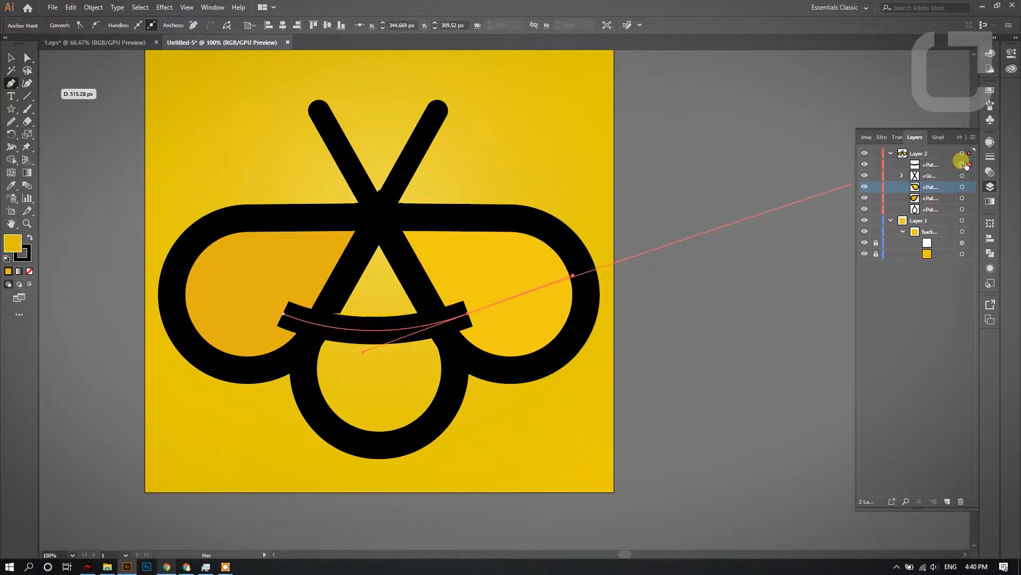
# - Reduce the curved stripe's stroke weight to 21 pt and remove its fill
pyautogui.click(963, 165)
pyautogui.click(125, 29)
pyautogui.click(11, 58)
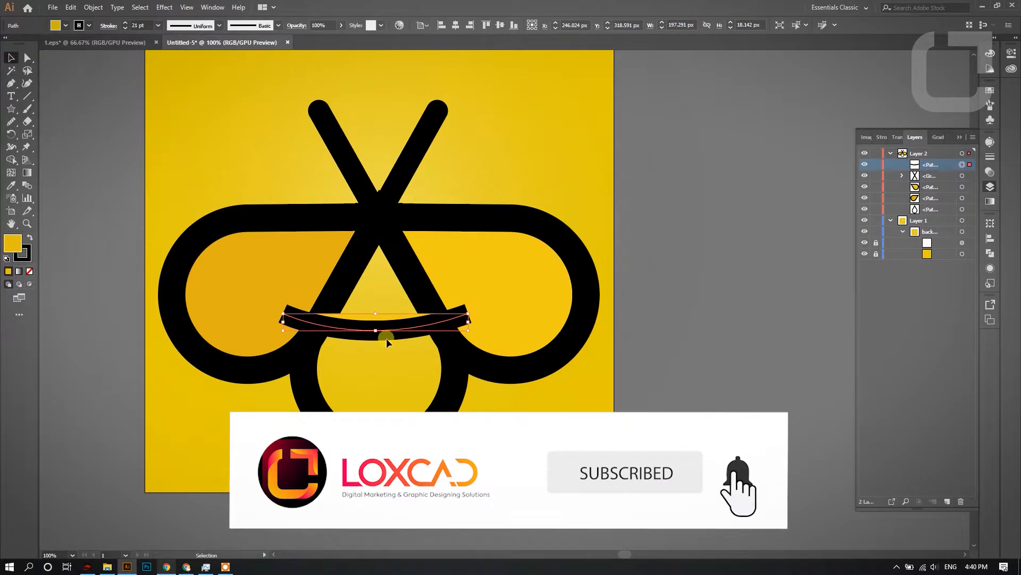
pyautogui.click(30, 270)
# - Expand the curved stripe's stroke into a shape and centre it horizontally on the artboard
pyautogui.click(93, 6)
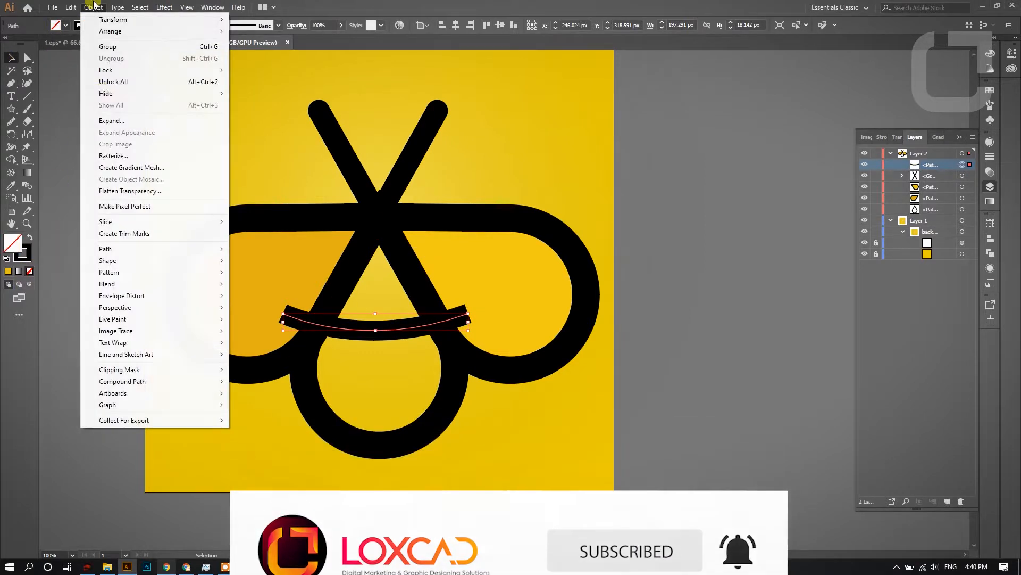
pyautogui.click(110, 121)
pyautogui.click(481, 343)
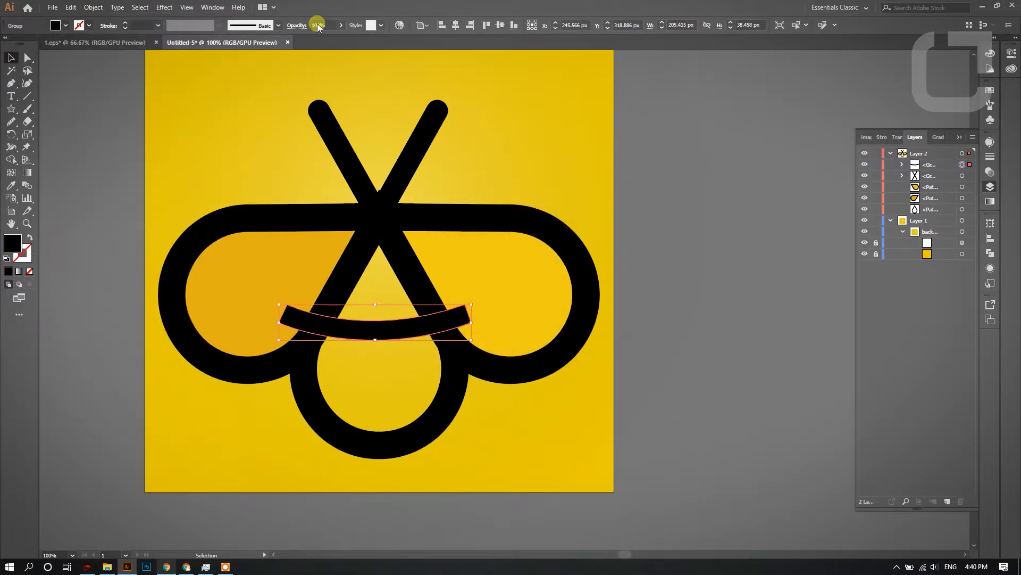
pyautogui.click(455, 27)
# - Duplicate the curved stripe straight down twice at equal spacing to make three stripes
pyautogui.click(27, 58)
pyautogui.moveTo(397, 340); pyautogui.dragTo(398, 378)
pyautogui.moveTo(396, 375); pyautogui.dragTo(396, 373)
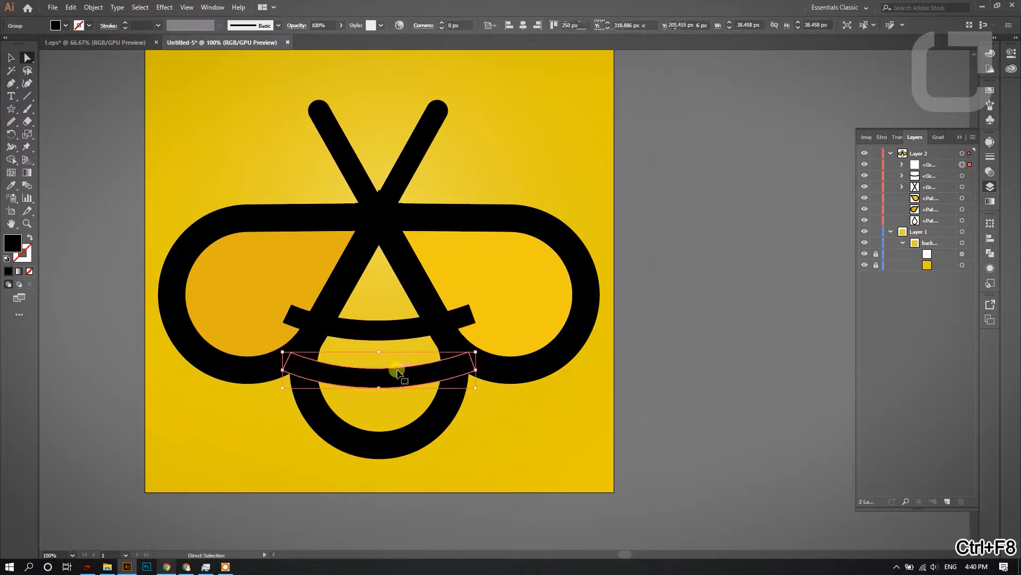
pyautogui.hotkey('ctrl', 'd')
# - Fit the three stripes over the central petal at about 178 by 121 px, and group them
pyautogui.click(12, 55)
pyautogui.moveTo(404, 329); pyautogui.dragTo(399, 305)
pyautogui.moveTo(470, 280); pyautogui.dragTo(455, 289)
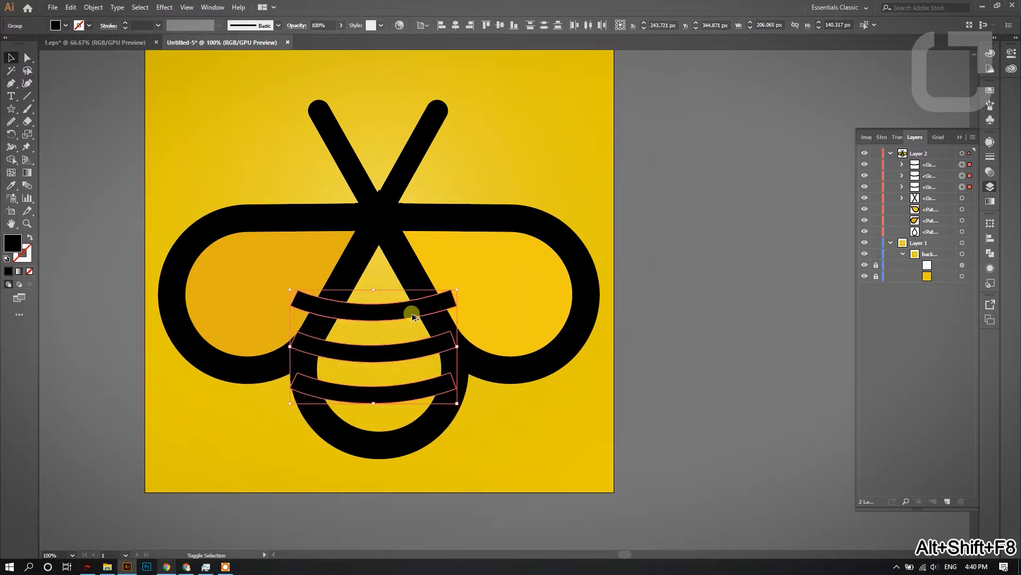
pyautogui.moveTo(404, 311); pyautogui.dragTo(409, 311)
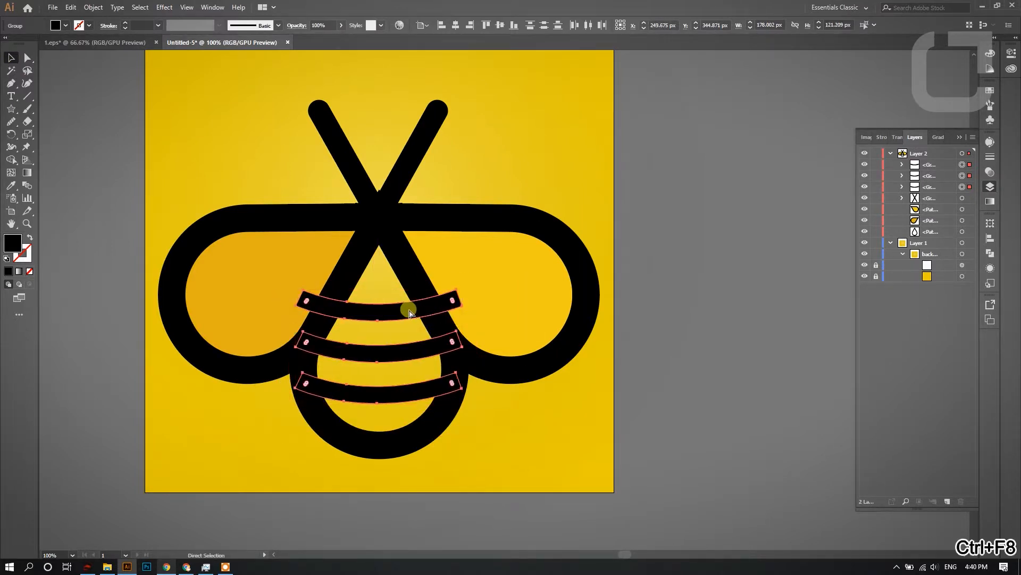
pyautogui.hotkey('ctrl', 'g')
pyautogui.click(26, 57)
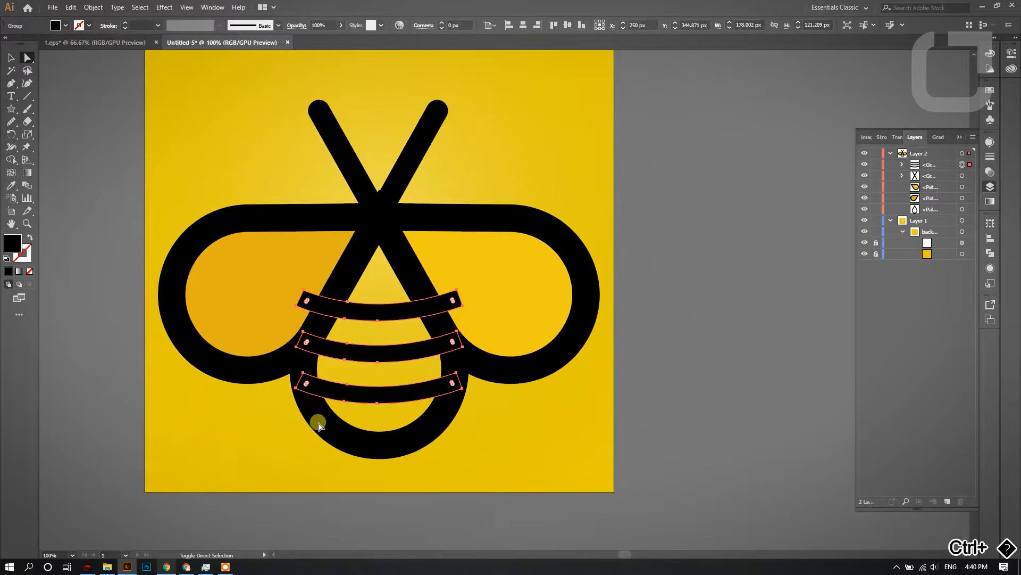
# - Expand the fill and stroke of the central petal into a shape
pyautogui.click(959, 209)
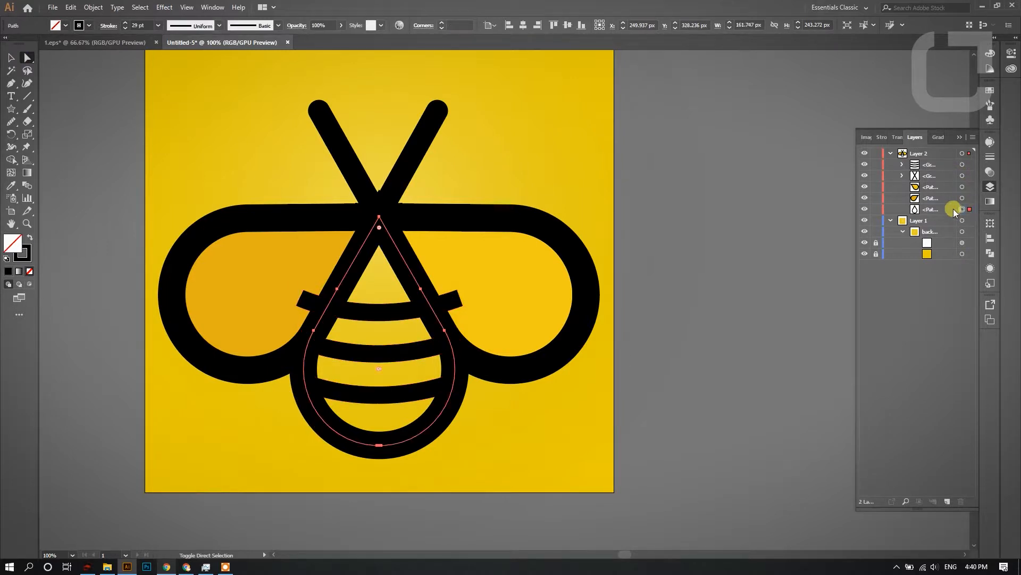
pyautogui.click(93, 7)
pyautogui.click(155, 120)
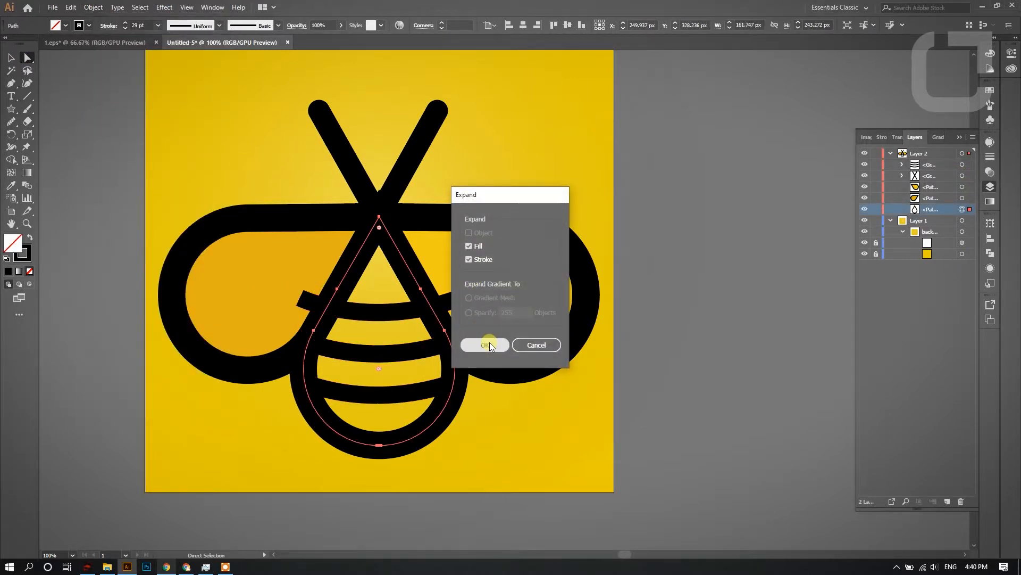
pyautogui.click(481, 343)
# - Trim off the top stripe's ends that stick out beyond the central petal's outline, using Shape Builder
pyautogui.hotkey('ctrl', 'a')
pyautogui.click(11, 159)
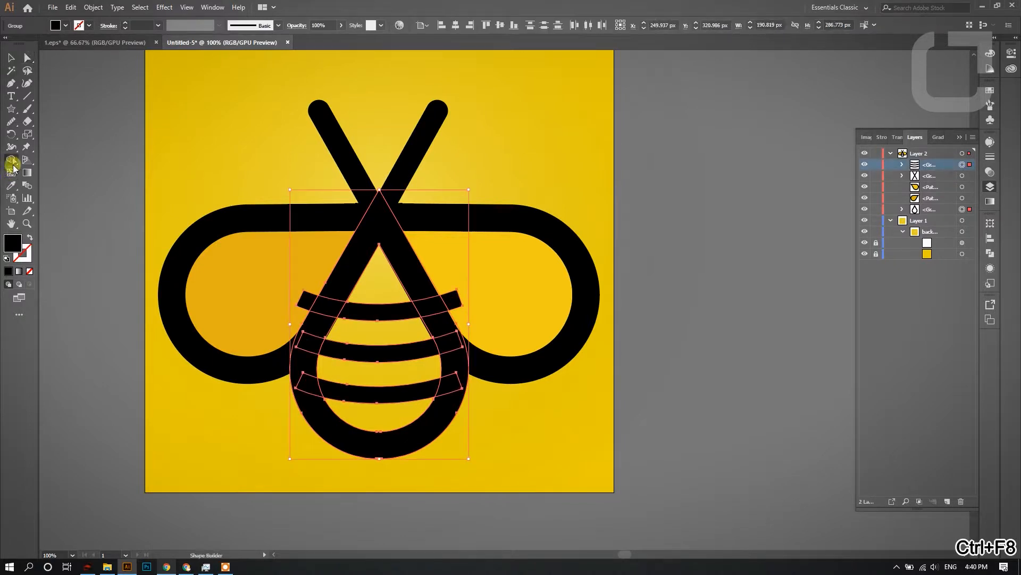
pyautogui.hotkey('alt', 'F8')
pyautogui.keyDown('alt'); pyautogui.click(301, 307); pyautogui.keyUp('alt')
pyautogui.keyDown('alt'); pyautogui.click(527, 296); pyautogui.keyUp('alt')
pyautogui.click(28, 58)
pyautogui.click(141, 98)
pyautogui.scroll(-2, 410, 120)
pyautogui.scroll(1, 410, 121)
pyautogui.scroll(2, 427, 295)
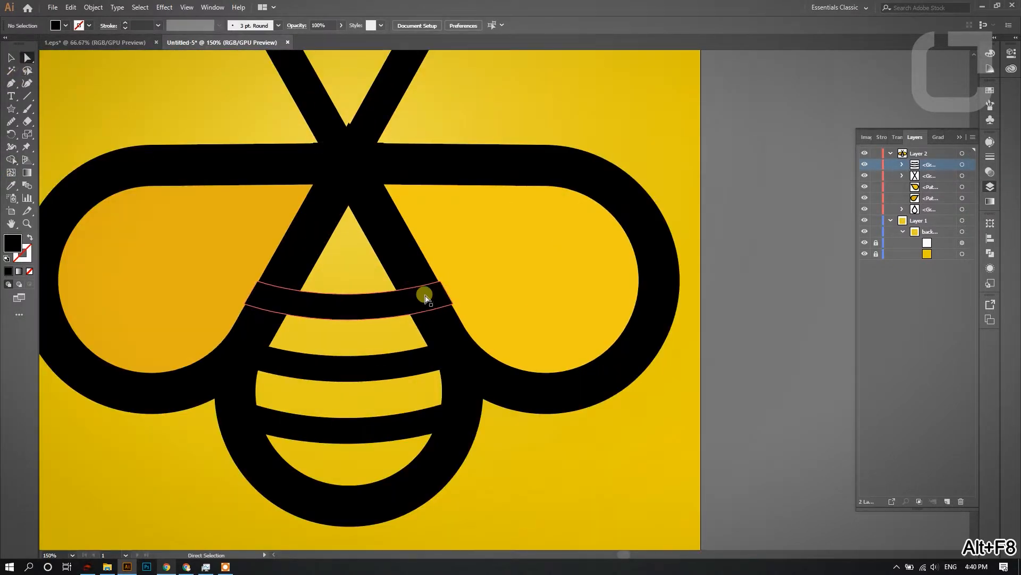
# - Group the left and right wing petals and move the group to the front, above the stripes and antennae
pyautogui.click(427, 283)
pyautogui.keyDown('shift'); pyautogui.click(458, 368); pyautogui.keyUp('shift')
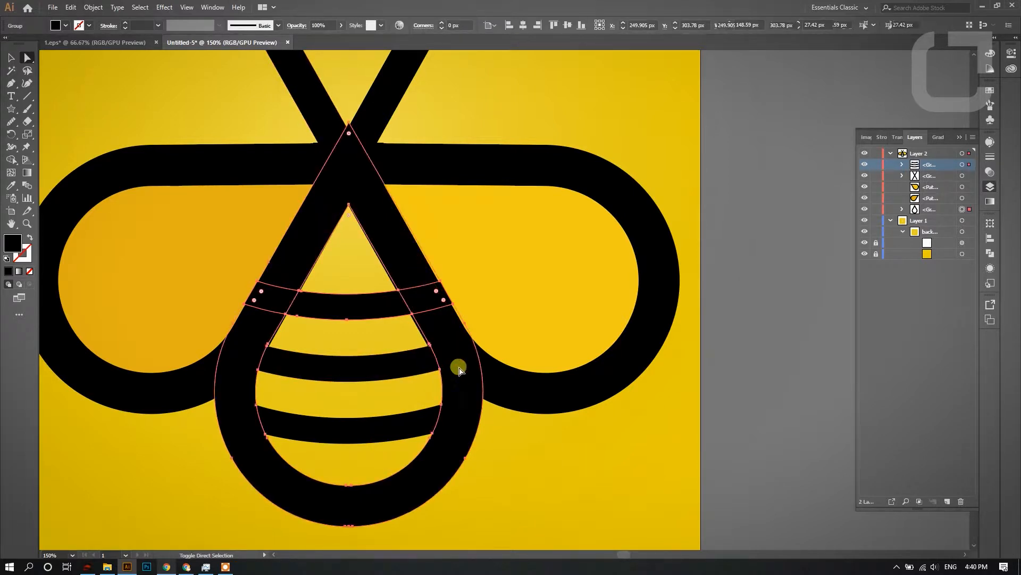
pyautogui.scroll(2, 454, 328)
pyautogui.scroll(-3, 452, 327)
pyautogui.click(485, 334)
pyautogui.keyDown('shift'); pyautogui.click(298, 303); pyautogui.keyUp('shift')
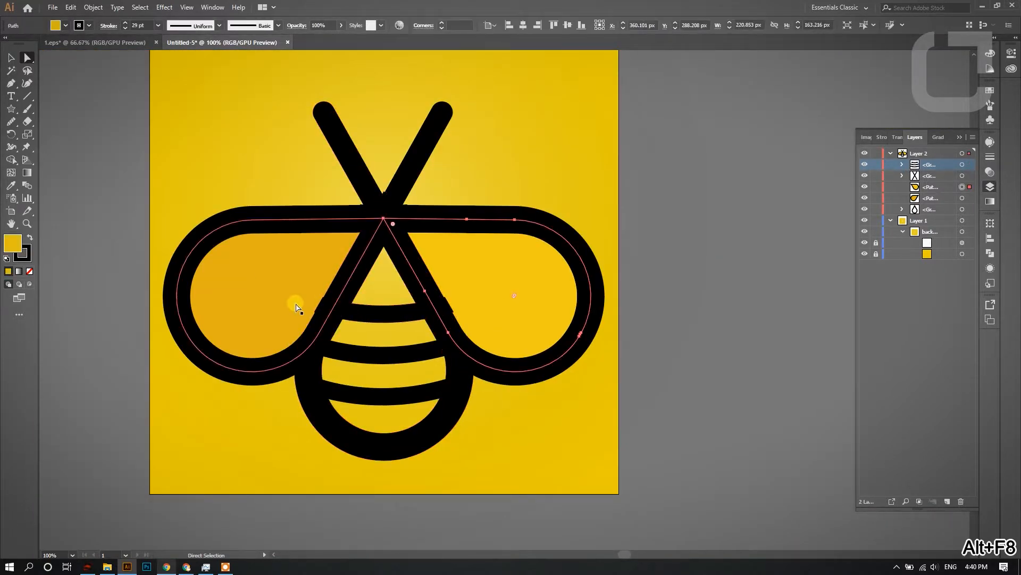
pyautogui.hotkey('ctrl', 'g')
pyautogui.click(916, 188)
pyautogui.moveTo(916, 189); pyautogui.dragTo(918, 158)
pyautogui.click(562, 126)
# - Group all parts of the bee into a single group
pyautogui.scroll(-1, 562, 126)
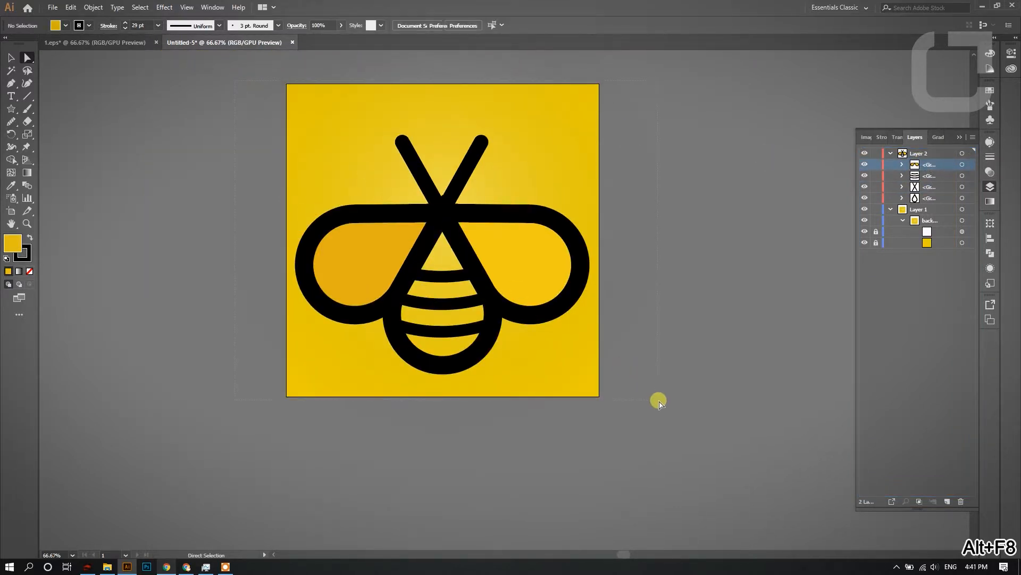
pyautogui.hotkey('ctrl', 'a')
pyautogui.hotkey('ctrl', 'g')
pyautogui.click(650, 378)
pyautogui.scroll(1, 490, 268)
pyautogui.click(319, 250)
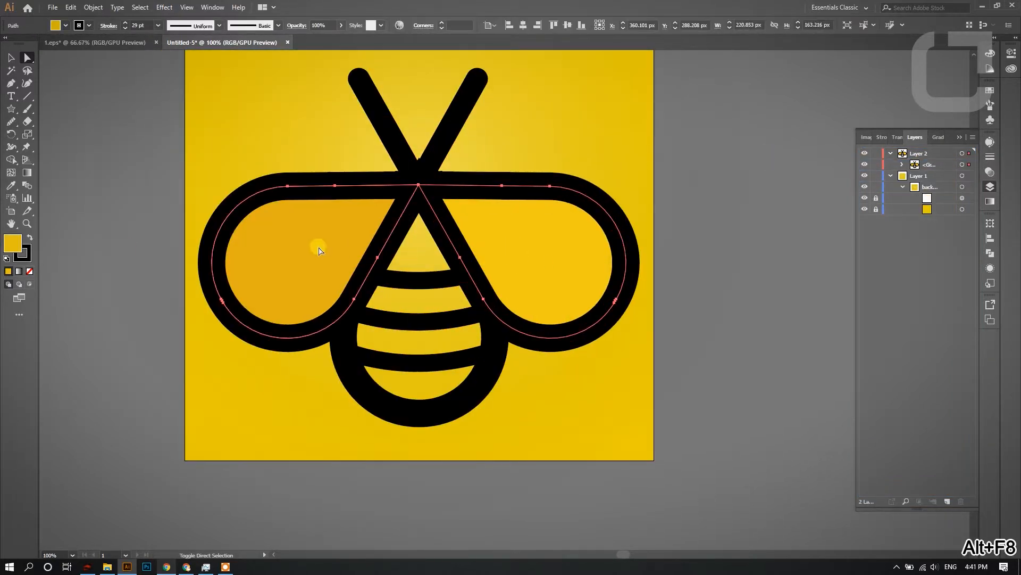
pyautogui.doubleClick(22, 254)
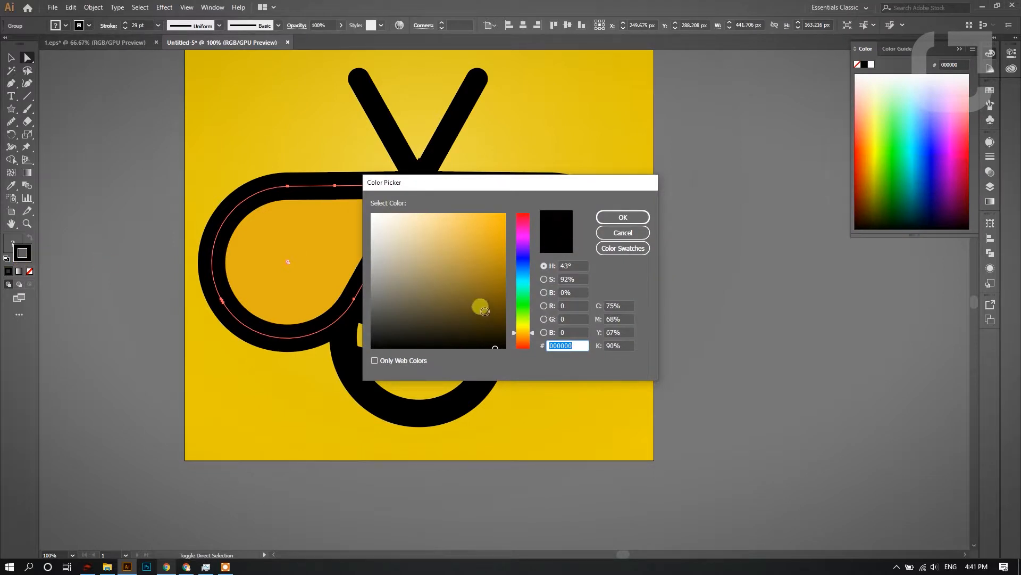
pyautogui.moveTo(485, 311); pyautogui.dragTo(488, 289)
pyautogui.click(617, 237)
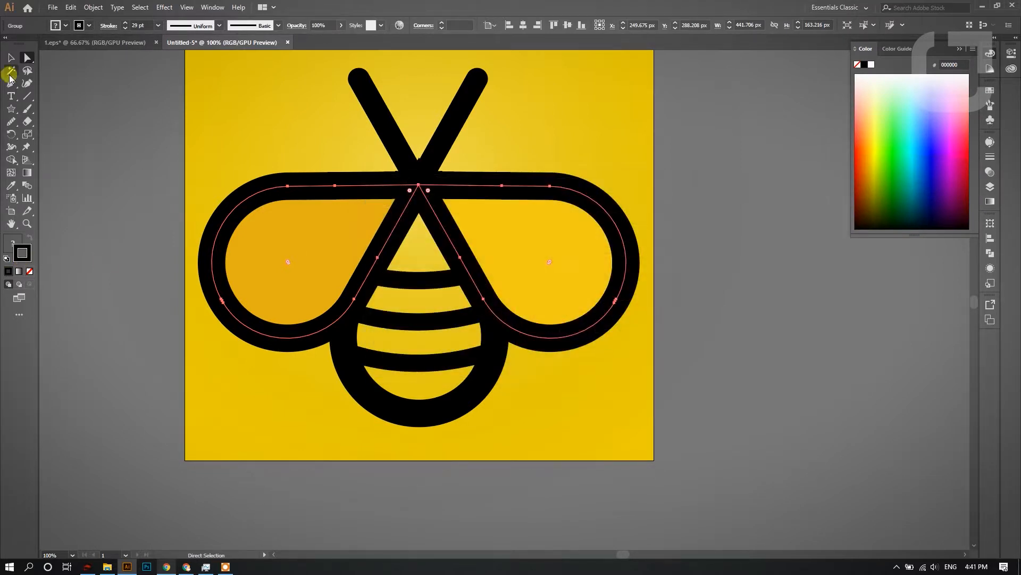
# - Isolate the right wing inside the nested groups and set its stroke colour to the brown 68411a
pyautogui.click(991, 192)
pyautogui.click(902, 164)
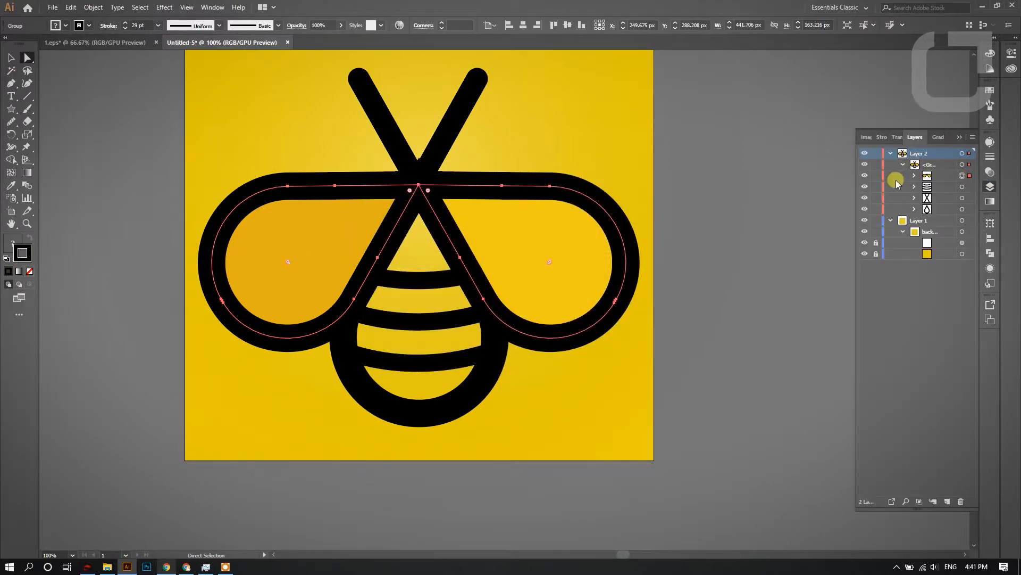
pyautogui.click(914, 176)
pyautogui.click(962, 187)
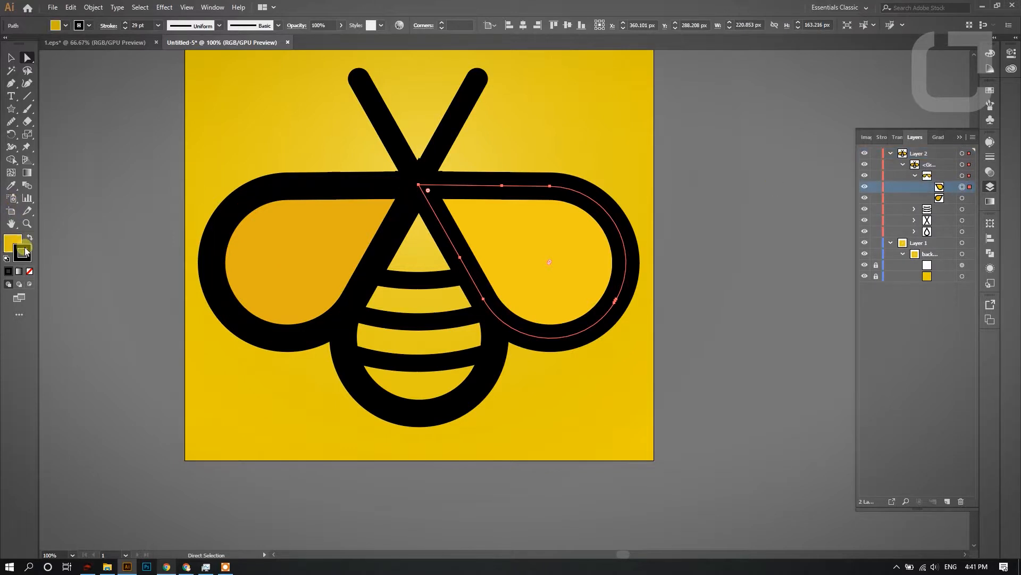
pyautogui.doubleClick(24, 251)
pyautogui.moveTo(497, 323); pyautogui.dragTo(492, 296)
pyautogui.click(605, 215)
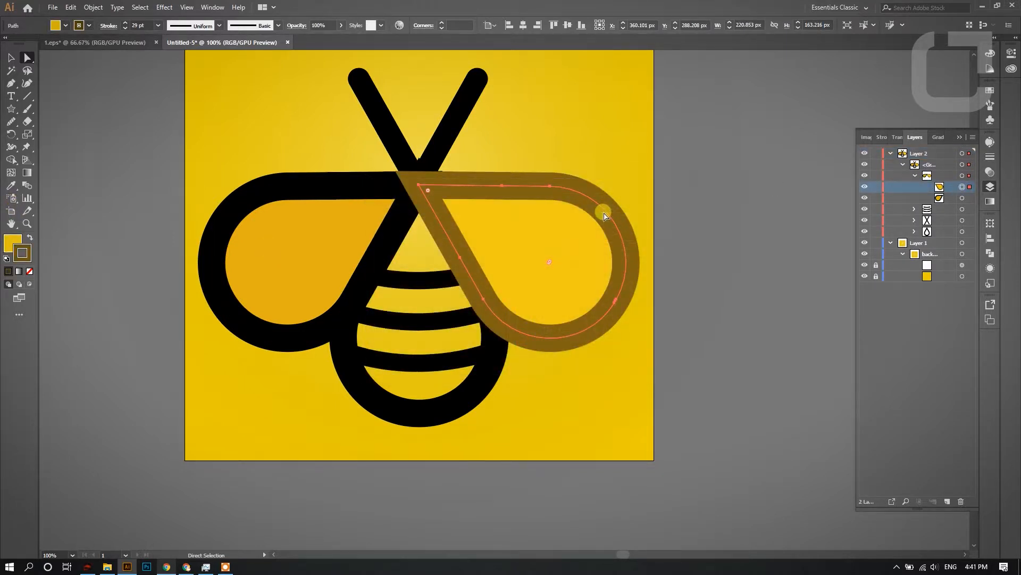
pyautogui.doubleClick(23, 256)
pyautogui.moveTo(525, 329); pyautogui.dragTo(516, 337)
pyautogui.moveTo(481, 300); pyautogui.dragTo(477, 297)
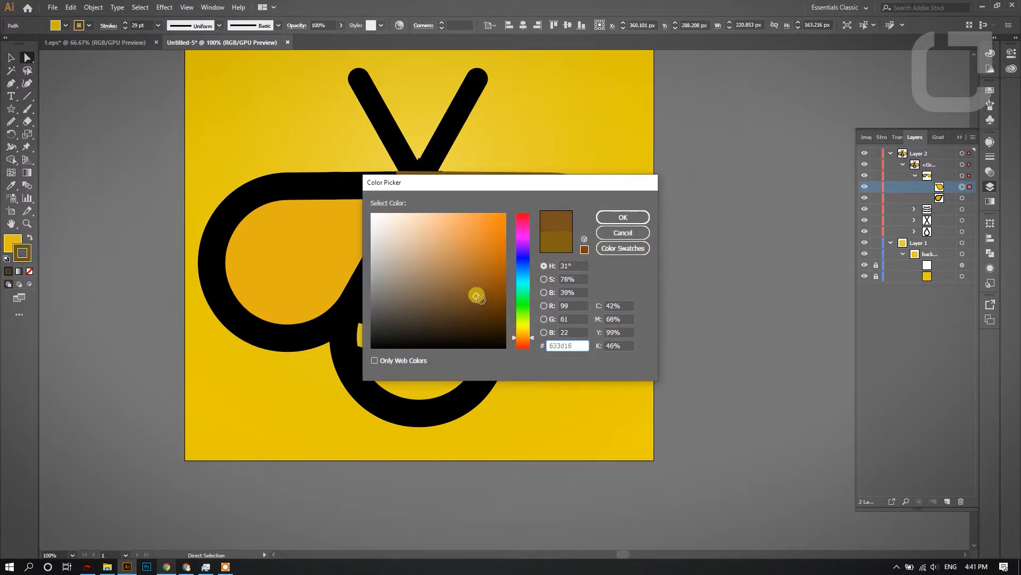
pyautogui.click(600, 219)
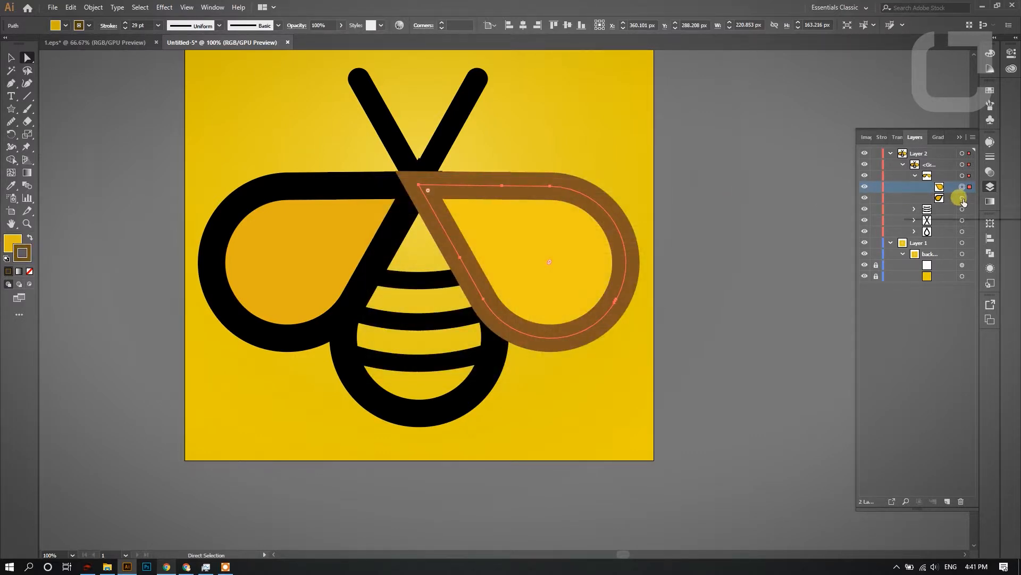
# - Copy the hex code of the right wing's brown stroke colour, leaving that stroke as it is
pyautogui.click(940, 198)
pyautogui.click(15, 186)
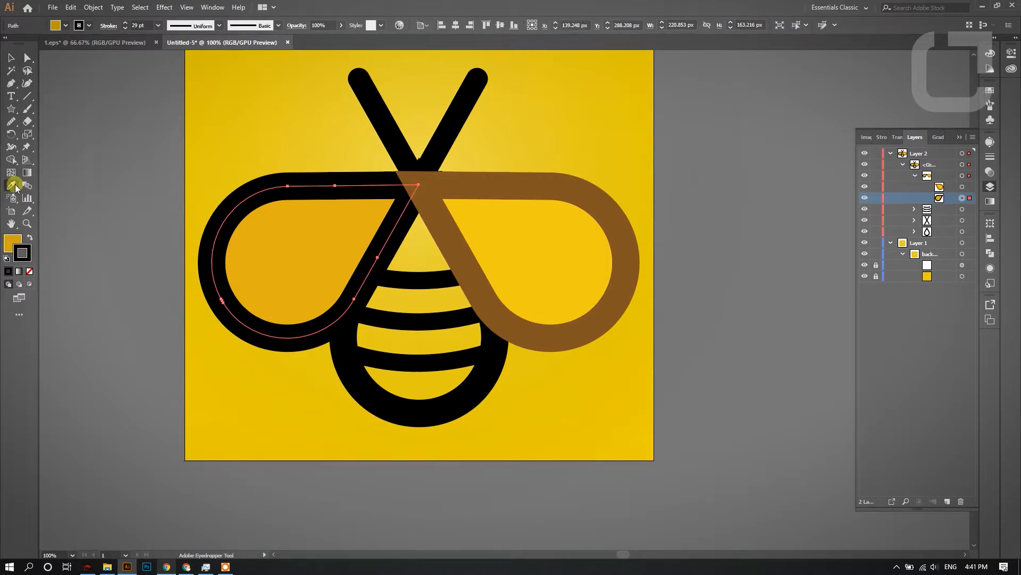
pyautogui.click(969, 187)
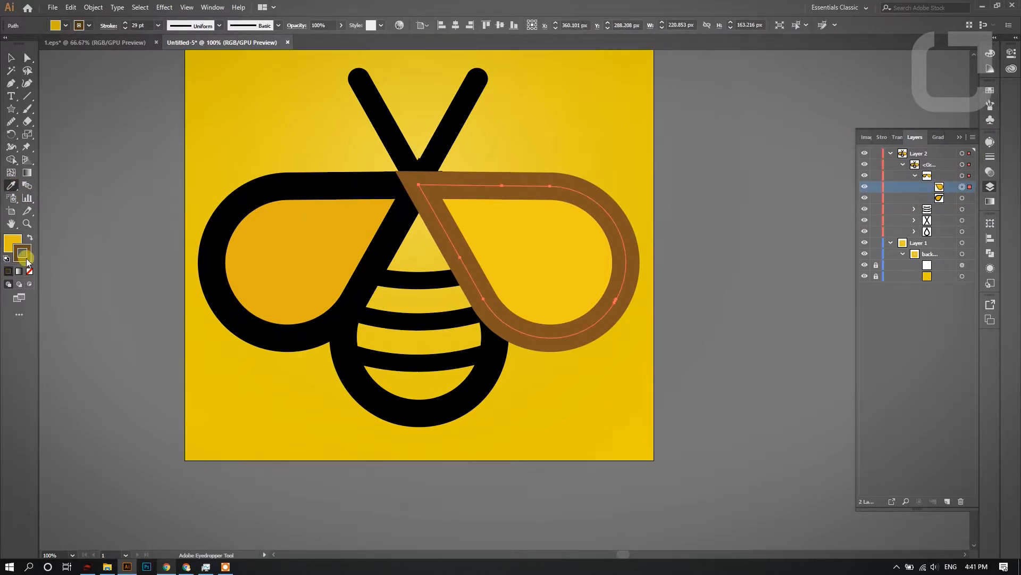
pyautogui.doubleClick(25, 258)
pyautogui.hotkey('ctrl', 'c')
pyautogui.click(627, 231)
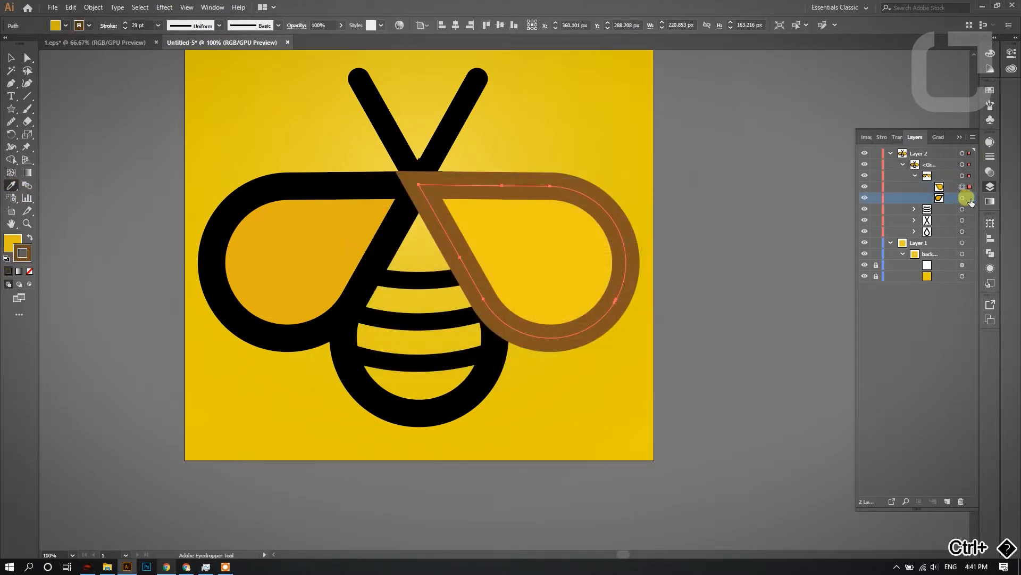
pyautogui.click(966, 199)
pyautogui.doubleClick(26, 257)
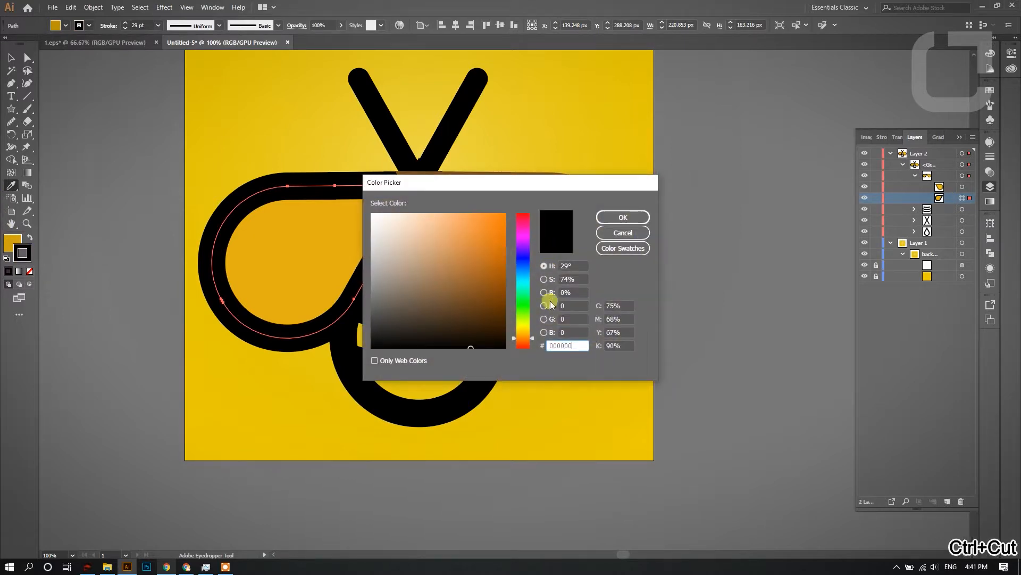
pyautogui.press('super+v')
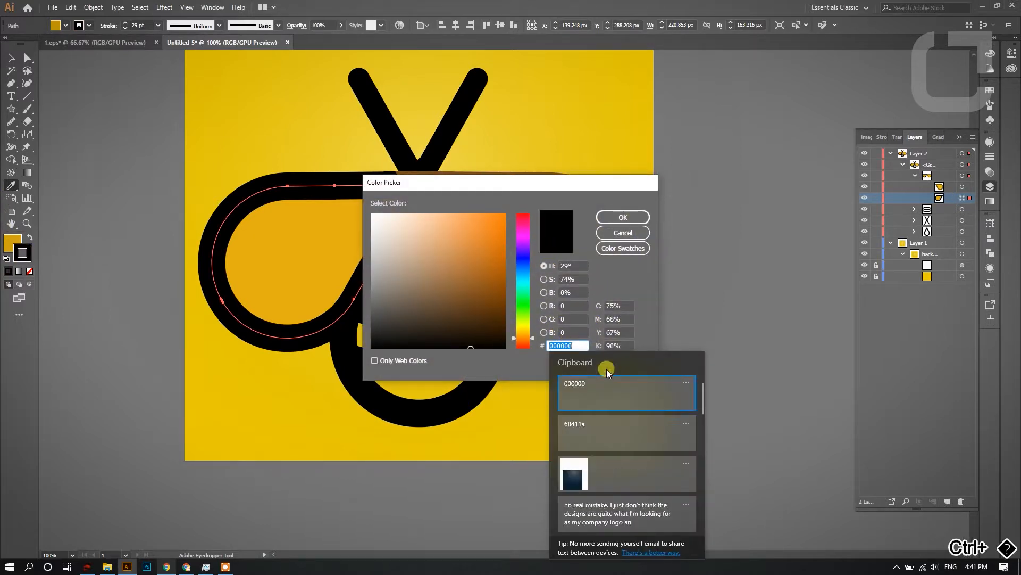
pyautogui.click(603, 426)
pyautogui.click(621, 238)
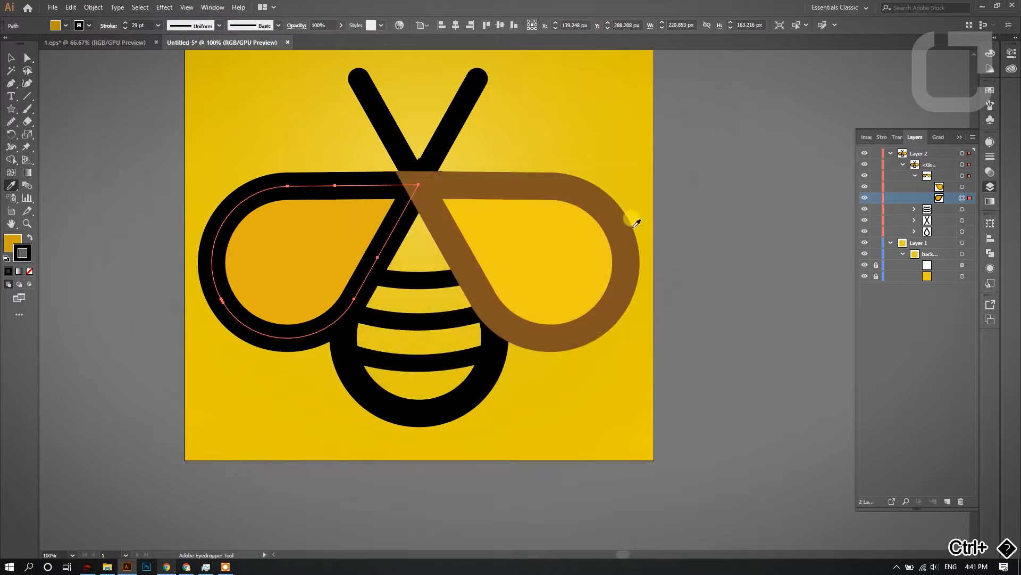
pyautogui.click(21, 53)
pyautogui.click(690, 169)
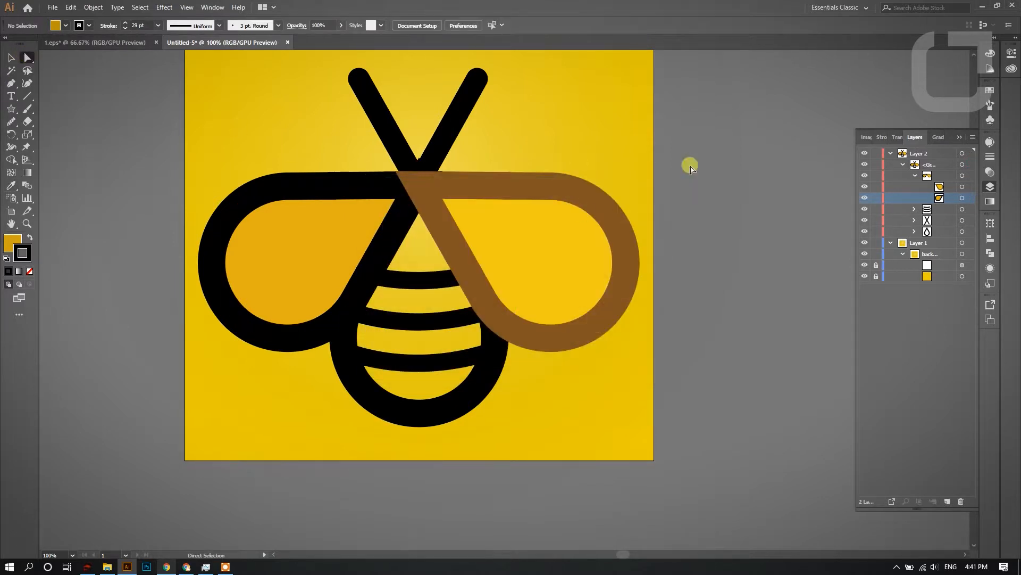
# - Set the left wing's stroke colour to the brown 68411a
pyautogui.click(963, 198)
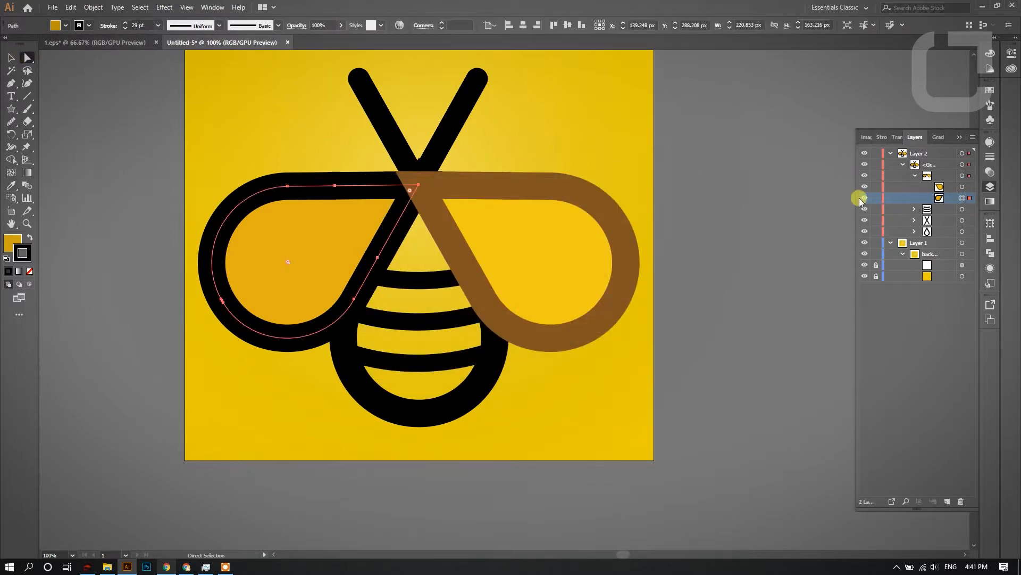
pyautogui.doubleClick(27, 255)
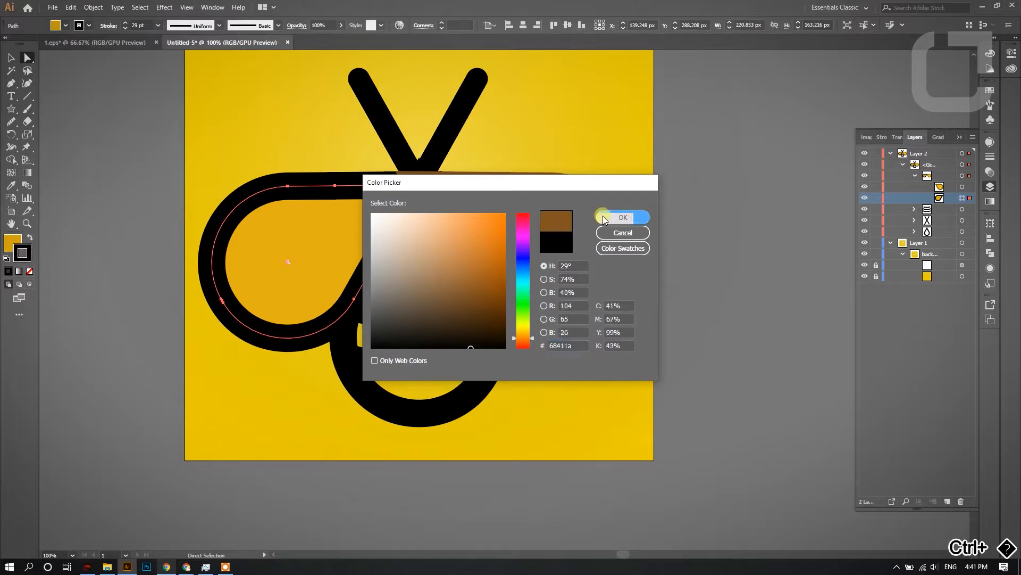
pyautogui.click(621, 218)
pyautogui.click(183, 80)
# - Fill the central body outline with the wing stroke's brown, sampled with the Eyedropper, and leave it without a stroke
pyautogui.click(376, 396)
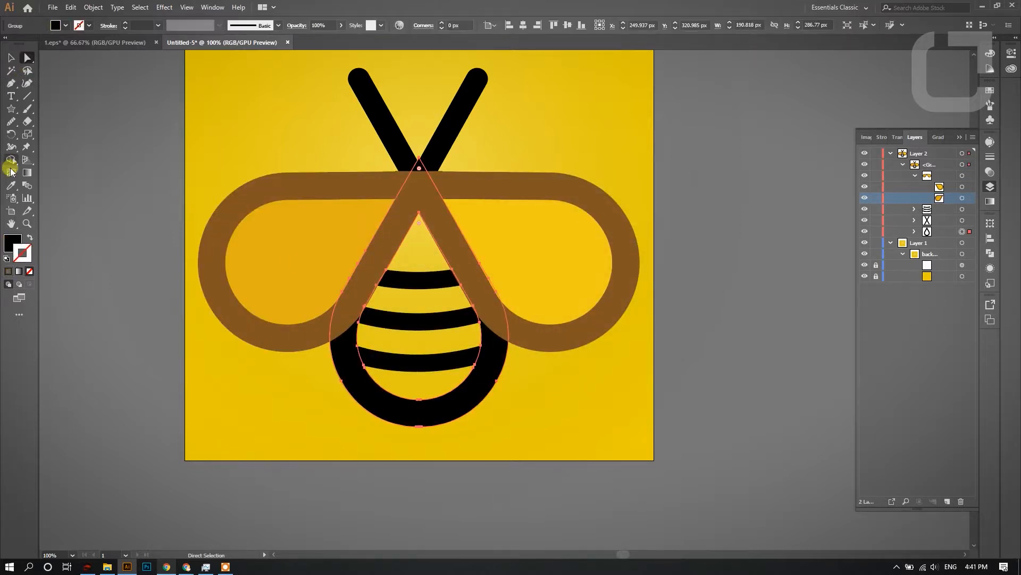
pyautogui.doubleClick(24, 250)
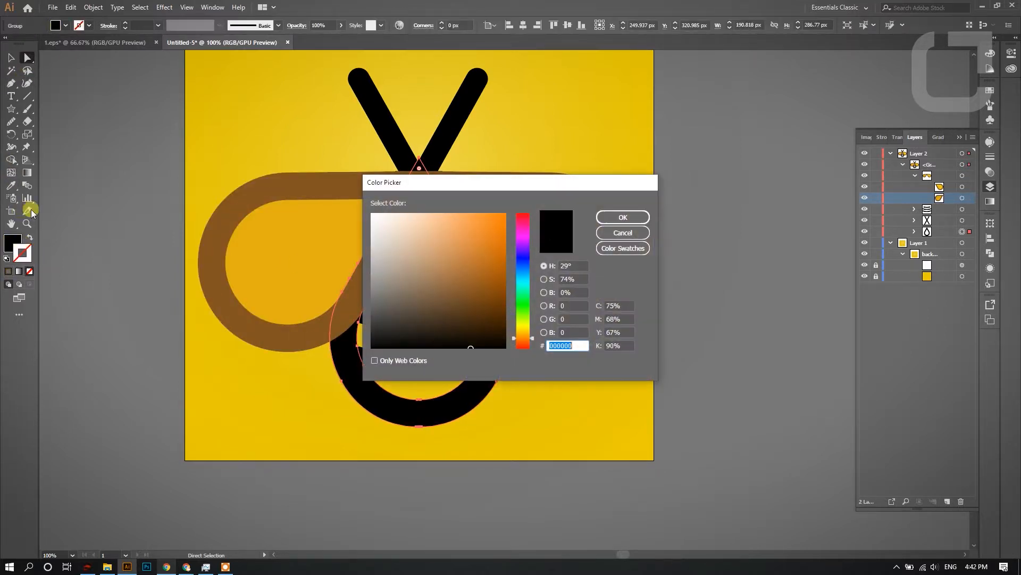
pyautogui.click(623, 234)
pyautogui.click(11, 245)
pyautogui.click(12, 185)
pyautogui.click(229, 301)
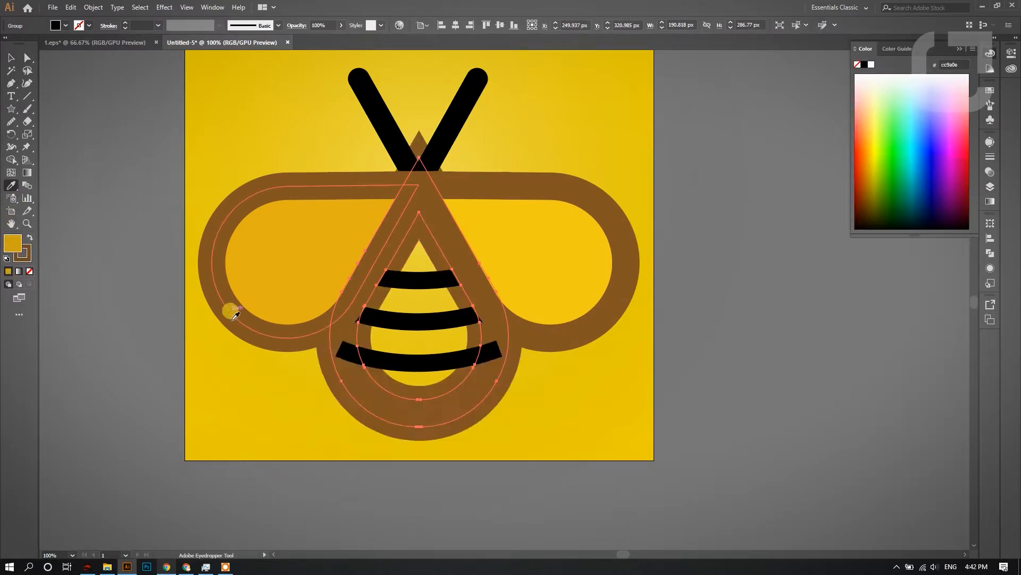
pyautogui.click(30, 237)
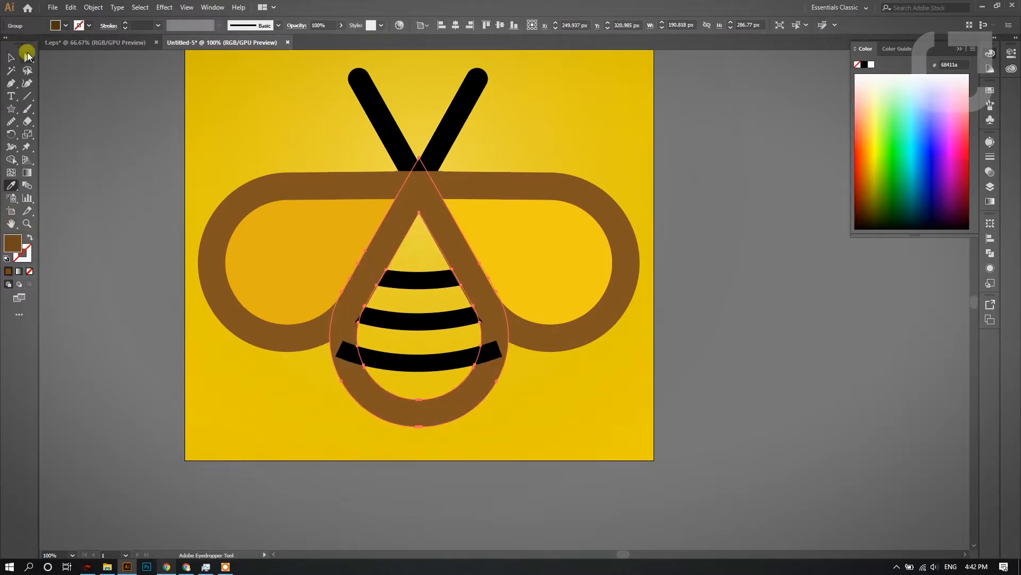
# - Recolour the three body stripes with the body outline's brown fill and no stroke, using the Eyedropper
pyautogui.click(27, 57)
pyautogui.click(424, 280)
pyautogui.keyDown('shift'); pyautogui.click(421, 320); pyautogui.keyUp('shift')
pyautogui.keyDown('shift'); pyautogui.click(408, 352); pyautogui.keyUp('shift')
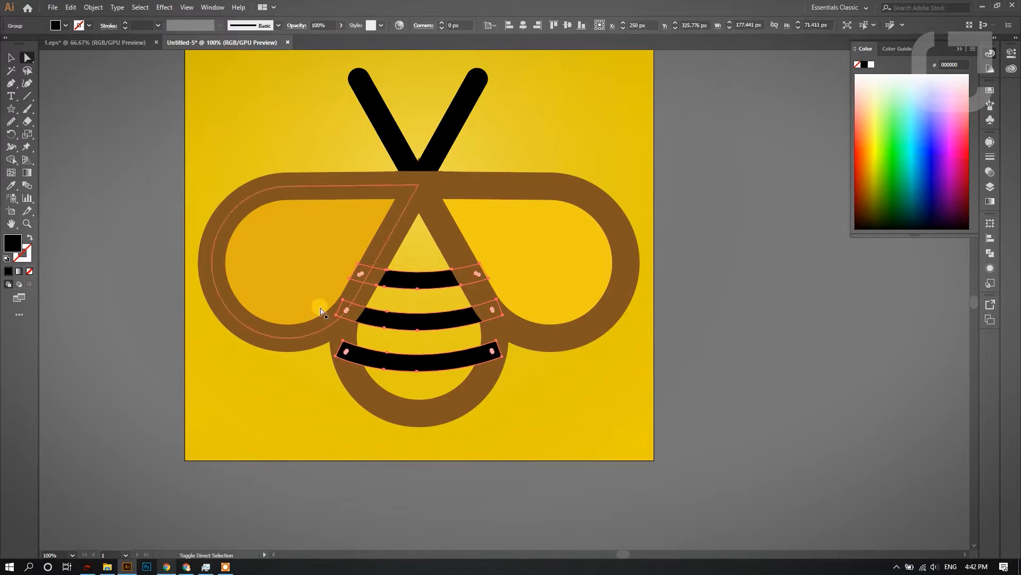
pyautogui.click(12, 186)
pyautogui.click(374, 242)
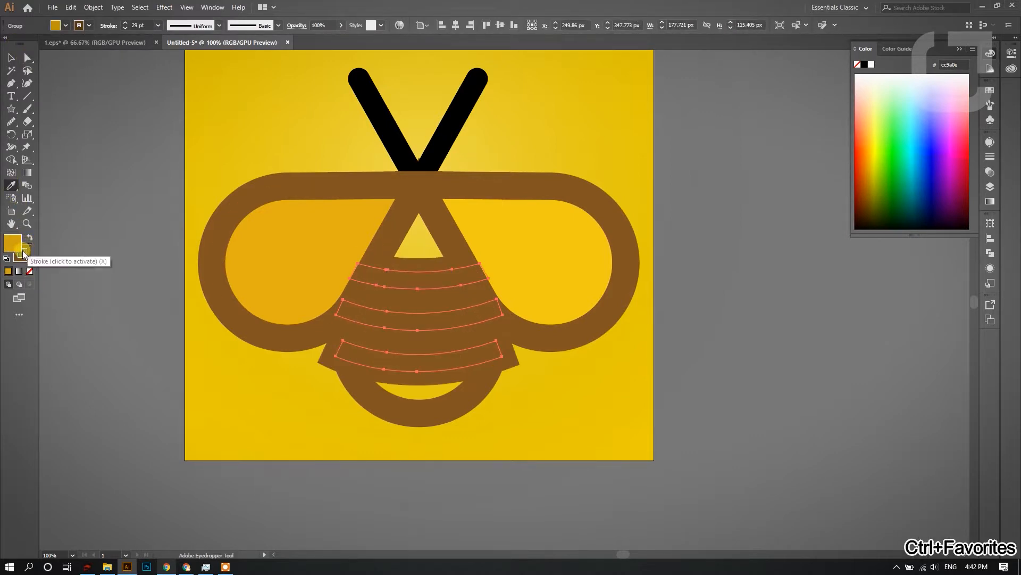
pyautogui.hotkey('ctrl', 'z')
pyautogui.click(93, 7)
pyautogui.click(104, 122)
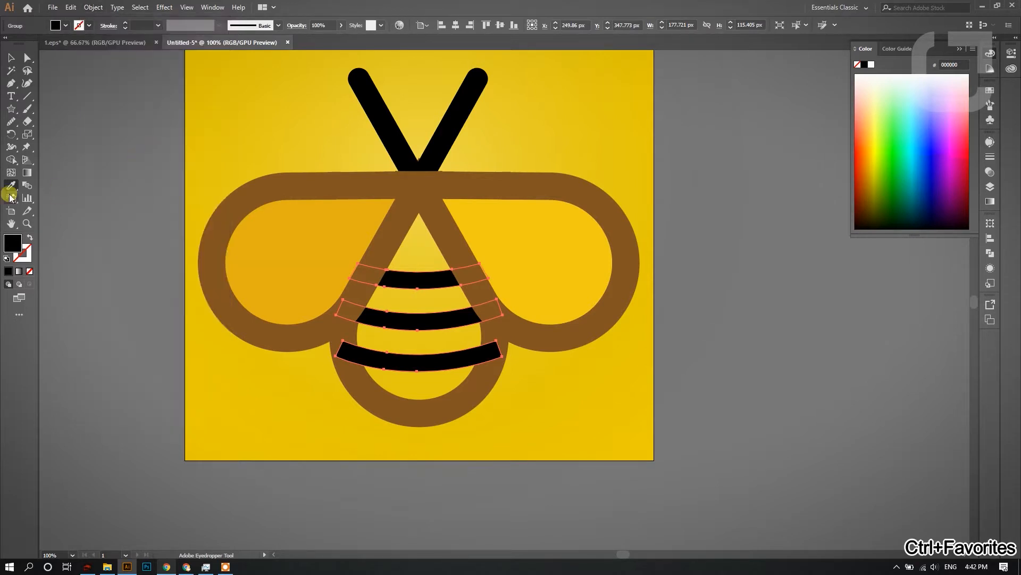
pyautogui.click(436, 382)
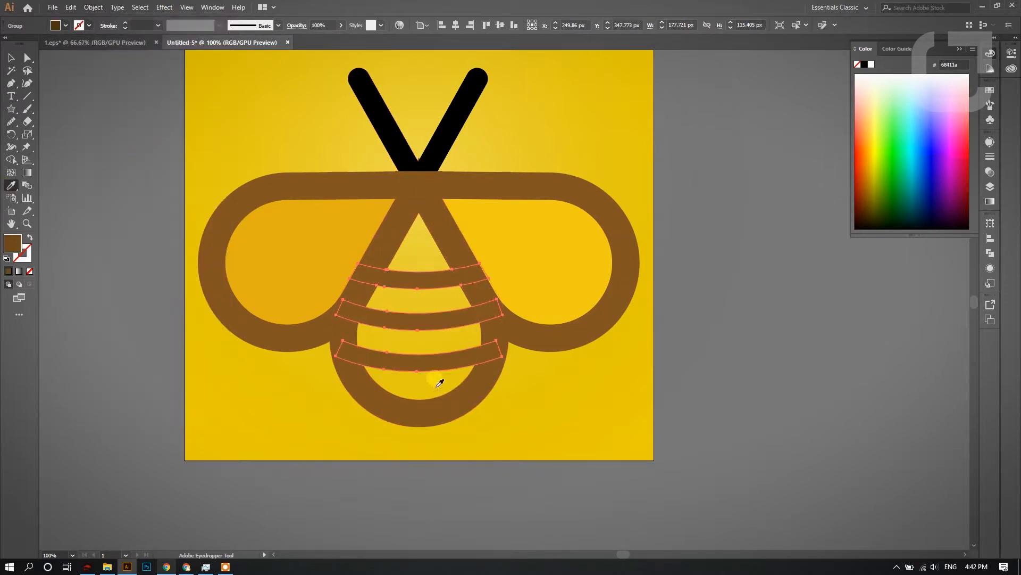
# - Recolour the crossed antennae bars with the brown fill sampled from the body outline
pyautogui.click(27, 63)
pyautogui.click(392, 149)
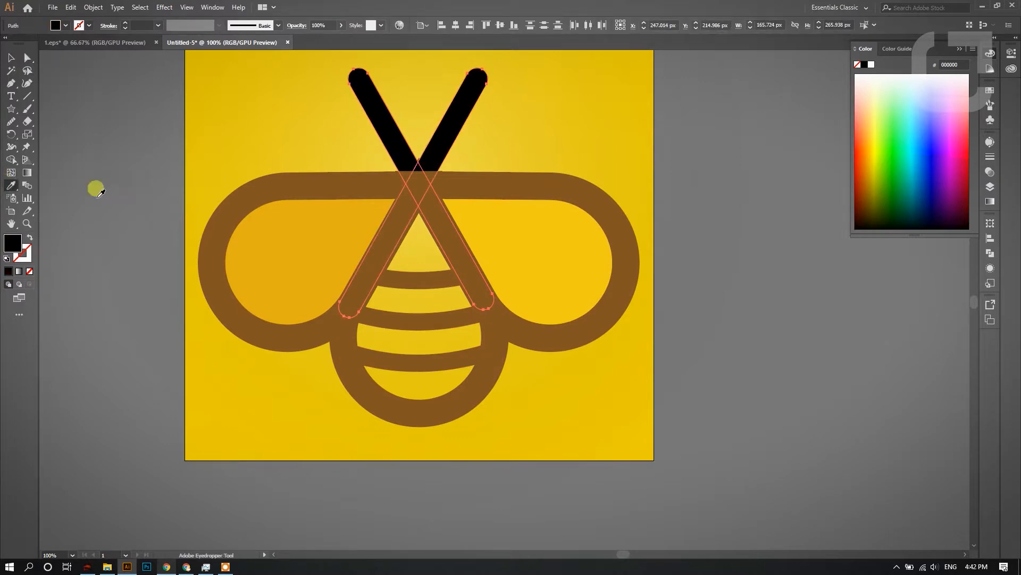
pyautogui.click(359, 393)
pyautogui.click(26, 57)
pyautogui.click(148, 101)
# - Expand the fills and strokes of the whole bee into shapes
pyautogui.scroll(-2, 353, 173)
pyautogui.scroll(1, 361, 160)
pyautogui.click(12, 57)
pyautogui.hotkey('ctrl', 'a')
pyautogui.click(93, 7)
pyautogui.click(155, 122)
pyautogui.click(481, 347)
pyautogui.moveTo(528, 168); pyautogui.dragTo(480, 198)
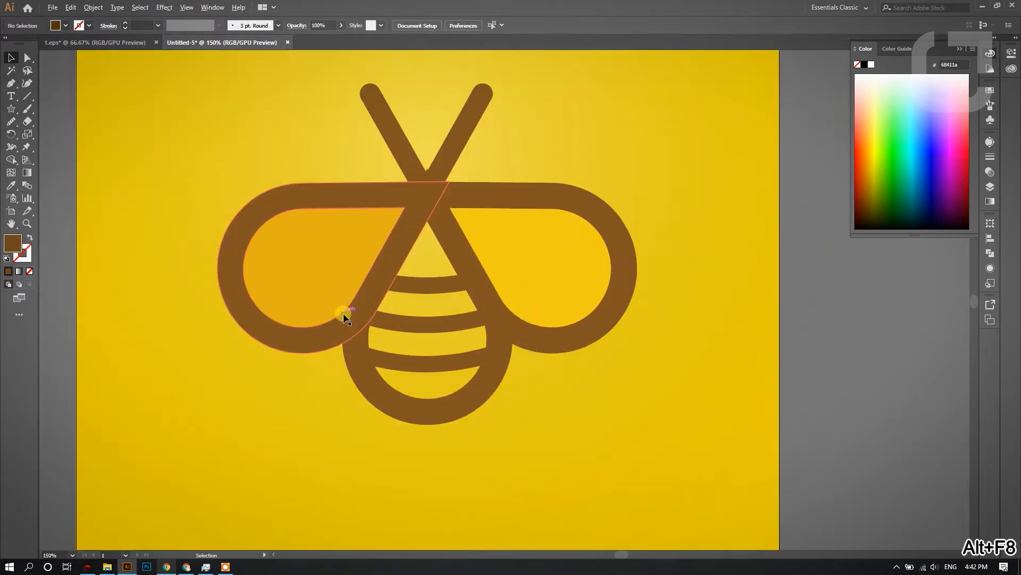
# - Draw a circle about 65 px in diameter centred in the round end of the left wing
pyautogui.press('p')
pyautogui.scroll(3, 595, 228)
pyautogui.hotkey('ctrl', '=')
pyautogui.hotkey('ctrl', '=')
pyautogui.moveTo(11, 108); pyautogui.dragTo(56, 134)
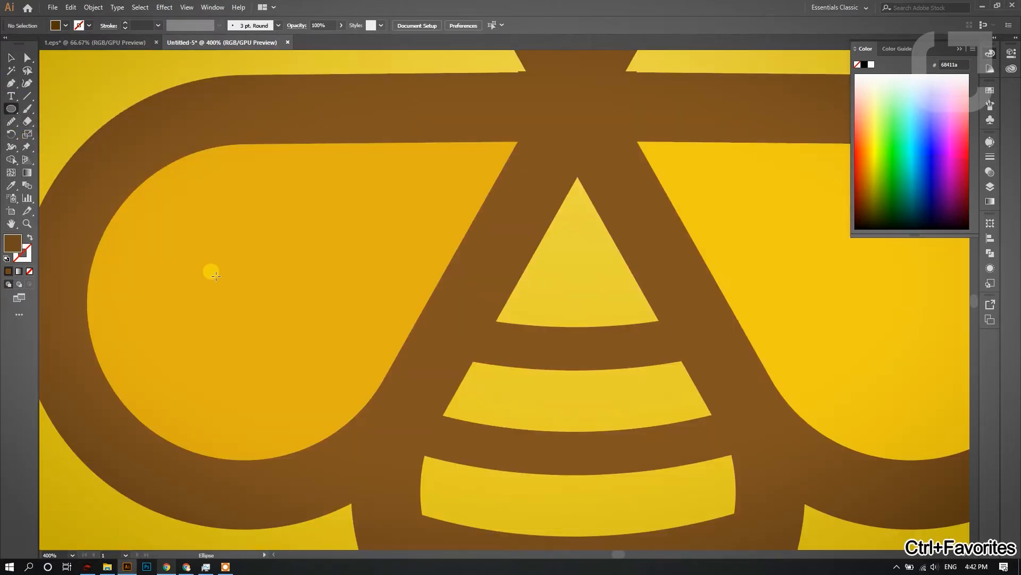
pyautogui.moveTo(235, 300); pyautogui.dragTo(286, 419)
pyautogui.click(31, 58)
pyautogui.moveTo(258, 309); pyautogui.dragTo(263, 314)
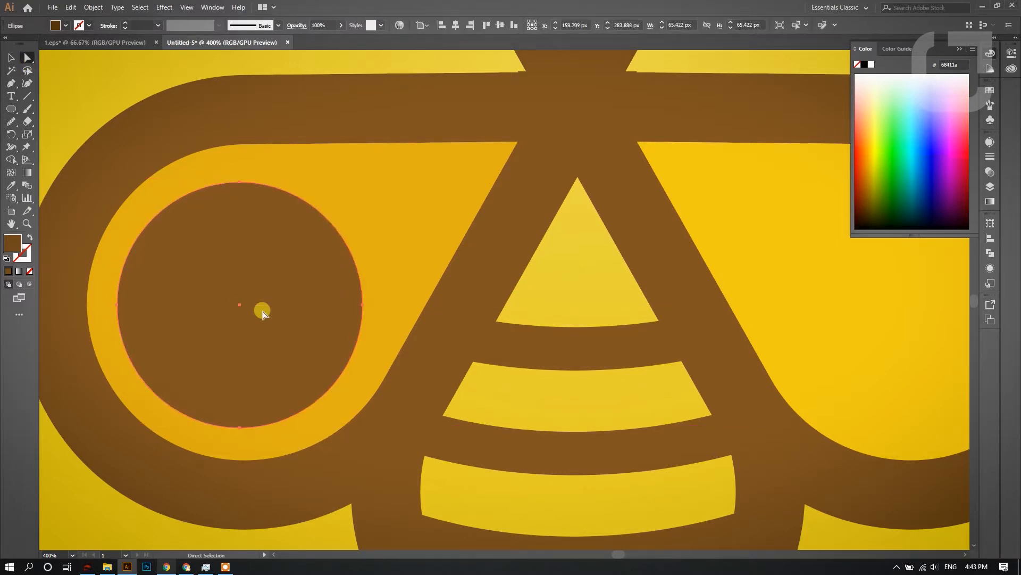
# - Turn the circle into an unfilled ring with a brown 6 pt stroke aligned to the inside
pyautogui.click(30, 237)
pyautogui.click(990, 187)
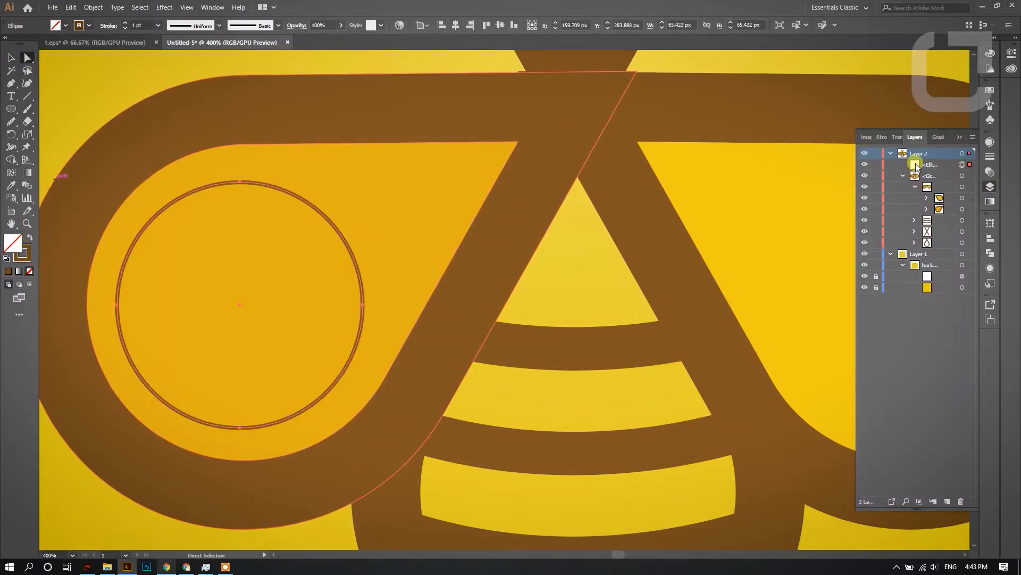
pyautogui.click(125, 22)
pyautogui.click(125, 23)
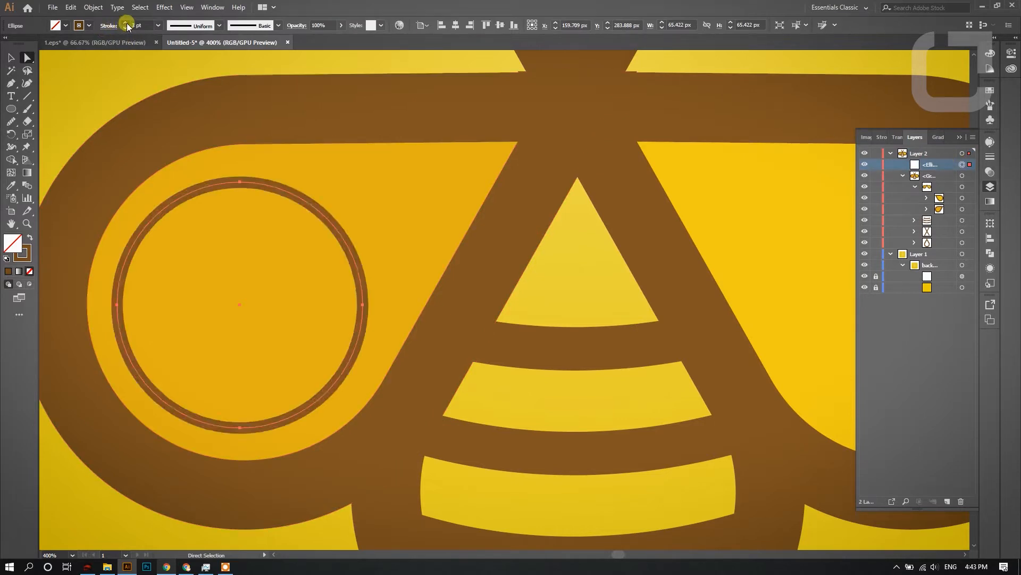
pyautogui.click(125, 22)
pyautogui.click(125, 23)
pyautogui.click(125, 22)
pyautogui.click(109, 26)
pyautogui.click(62, 69)
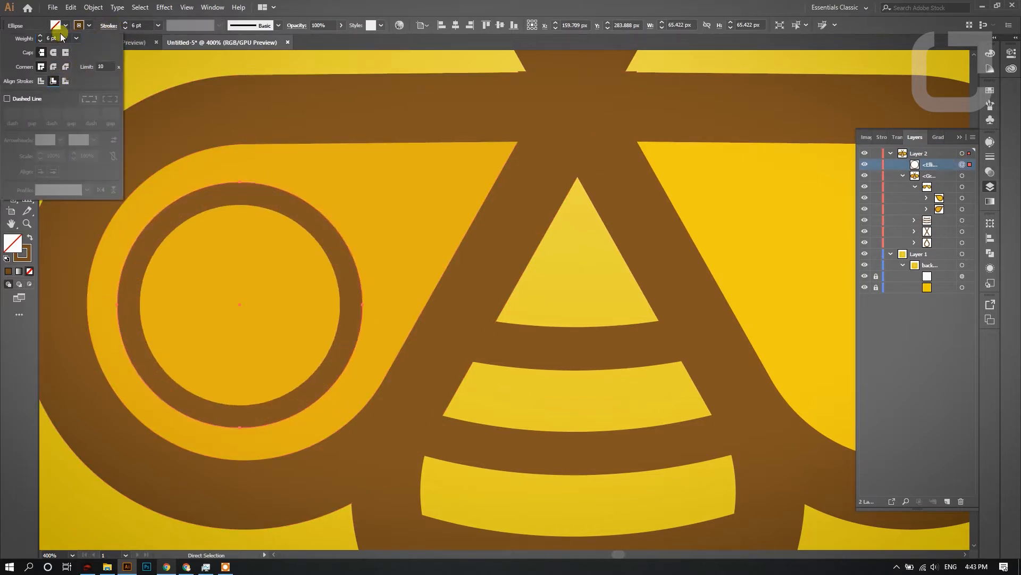
# - Recolour the ring's stroke white in the round end of the left wing
pyautogui.click(89, 26)
pyautogui.click(23, 44)
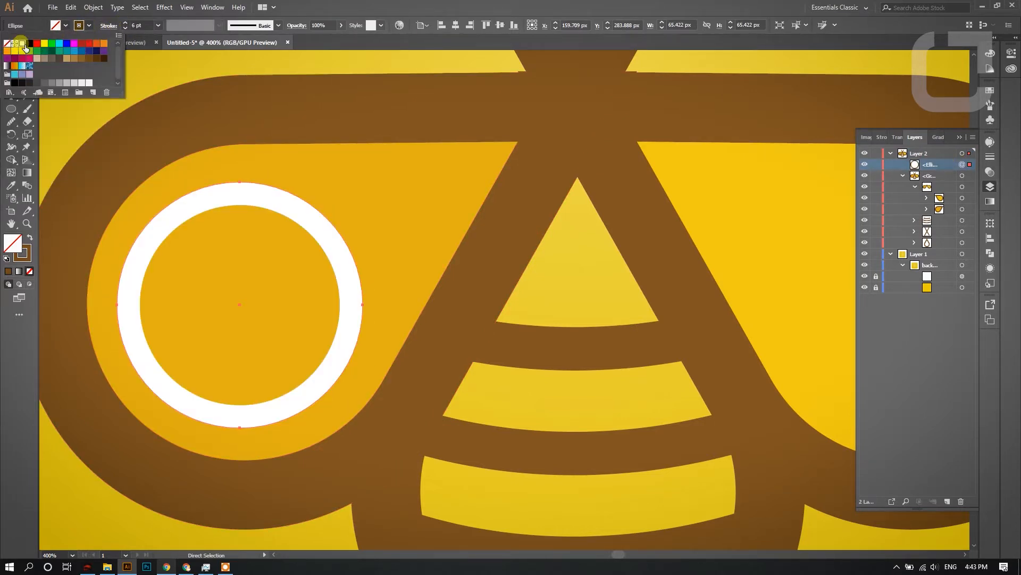
pyautogui.click(126, 22)
pyautogui.click(126, 22)
# - Try to convert the white ring's stroke into an outlined shape
pyautogui.click(95, 7)
pyautogui.click(125, 36)
pyautogui.click(126, 27)
pyautogui.click(125, 28)
pyautogui.click(96, 7)
pyautogui.click(122, 131)
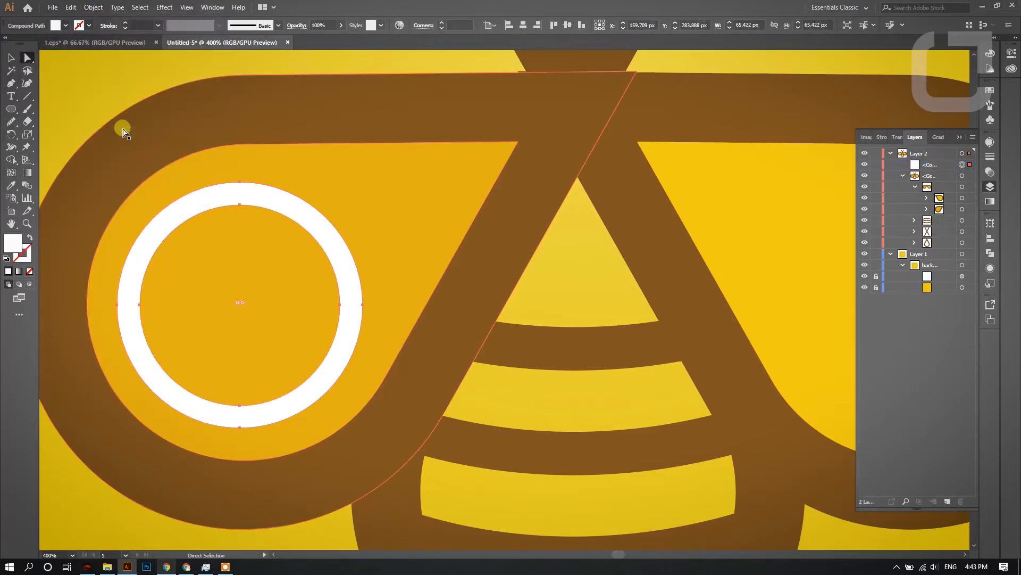
pyautogui.click(81, 74)
# - Draw an open four-point Pen path that cuts across the upper part of the white ring, with both ends outside it
pyautogui.press('p')
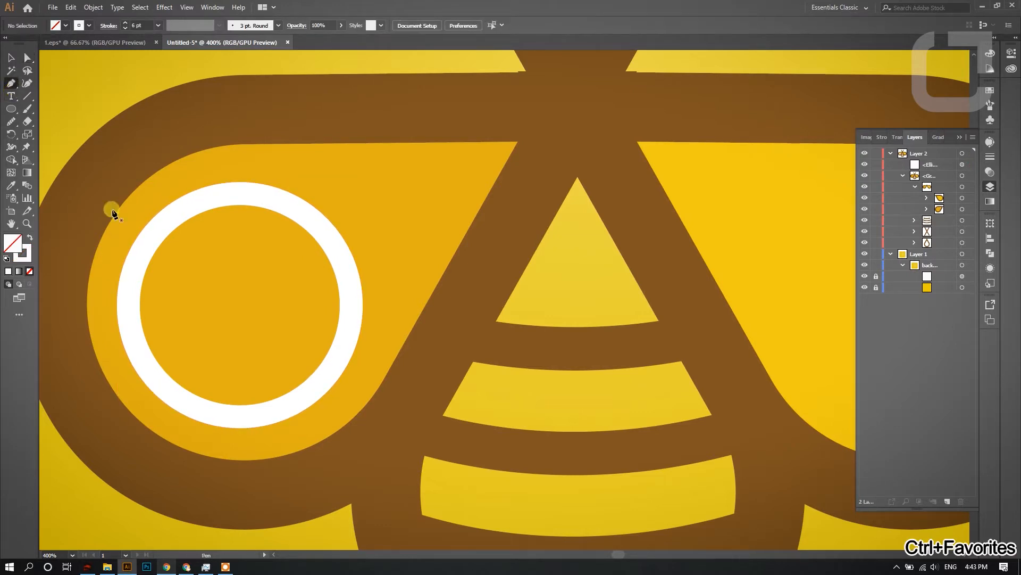
pyautogui.click(121, 231)
pyautogui.click(179, 286)
pyautogui.click(246, 269)
pyautogui.click(297, 131)
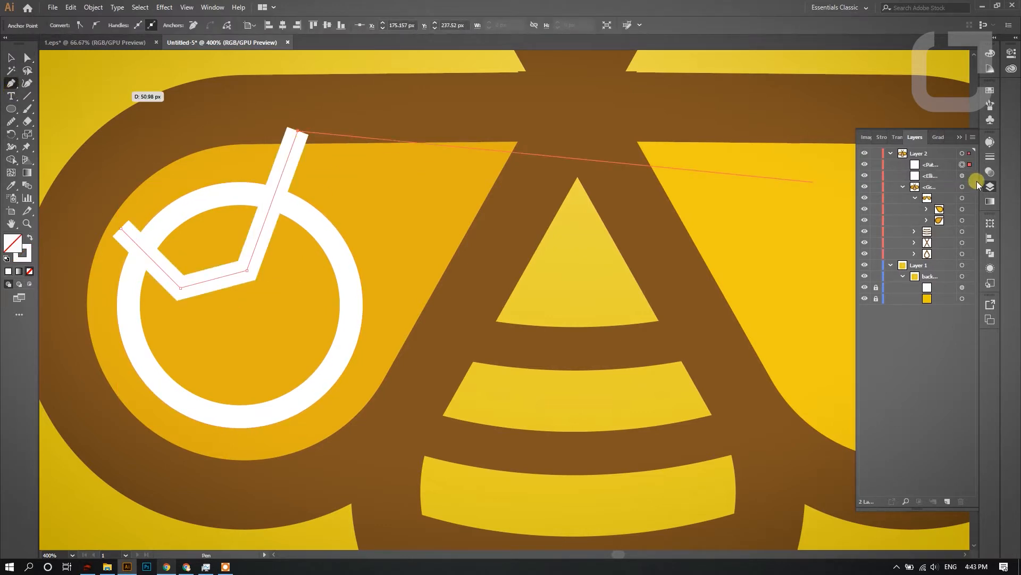
# - Trim the ring and the cutting path with Shape Builder so only a short upper highlight arc is left
pyautogui.click(966, 176)
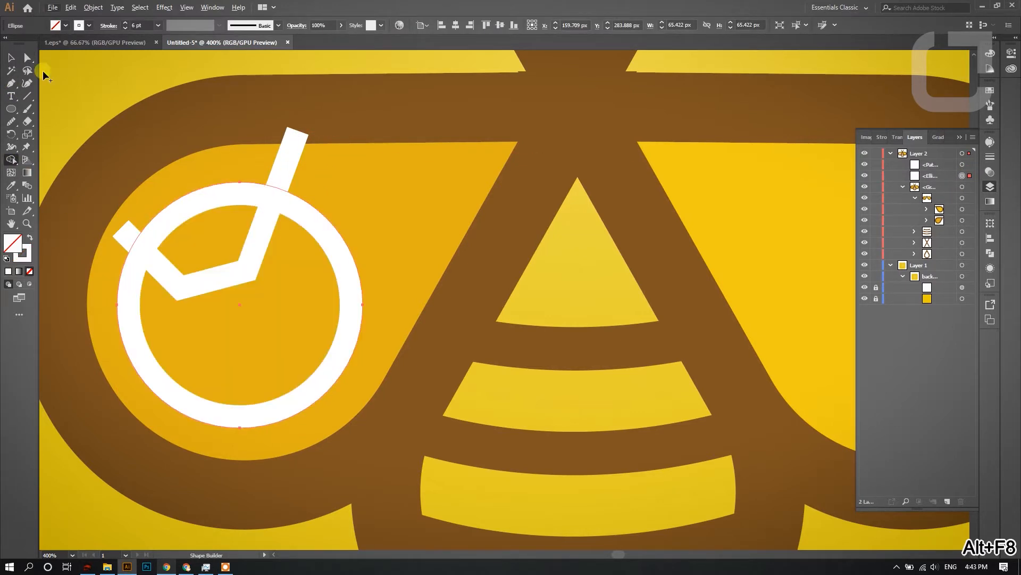
pyautogui.keyDown('shift'); pyautogui.click(963, 165); pyautogui.keyUp('shift')
pyautogui.hotkey('shift', 'm')
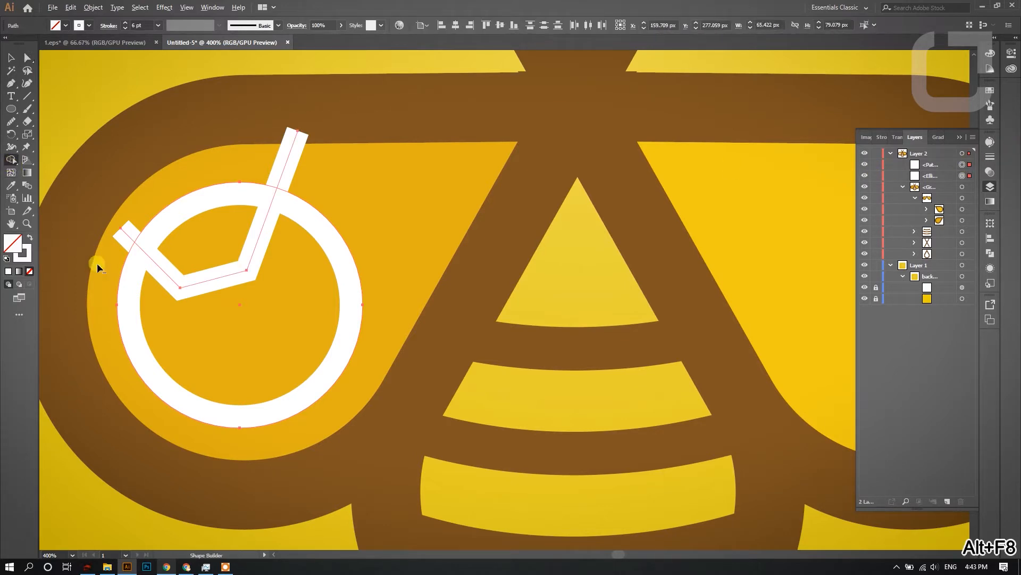
pyautogui.keyDown('alt'); pyautogui.click(120, 277); pyautogui.keyUp('alt')
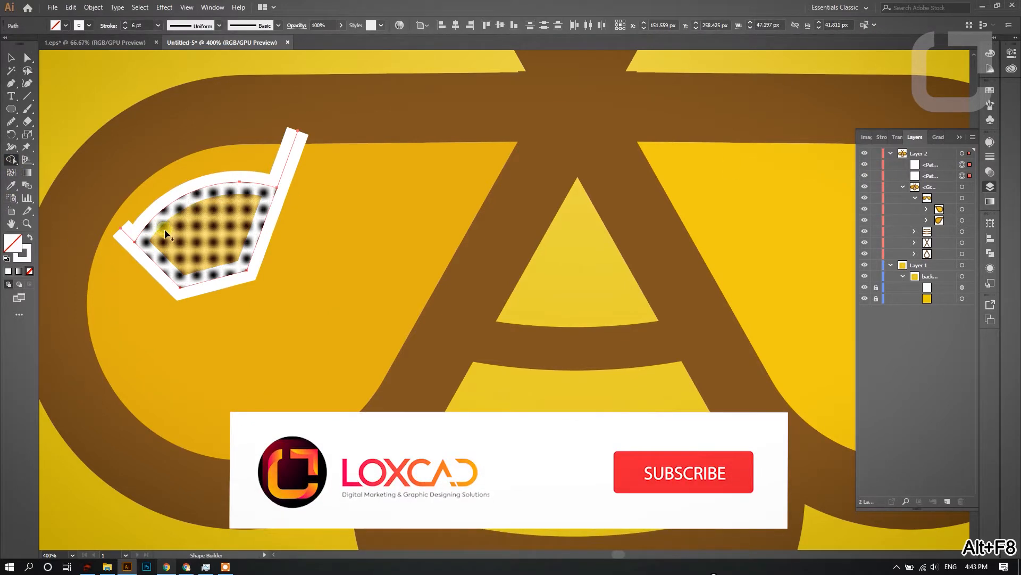
pyautogui.keyDown('alt'); pyautogui.click(267, 221); pyautogui.keyUp('alt')
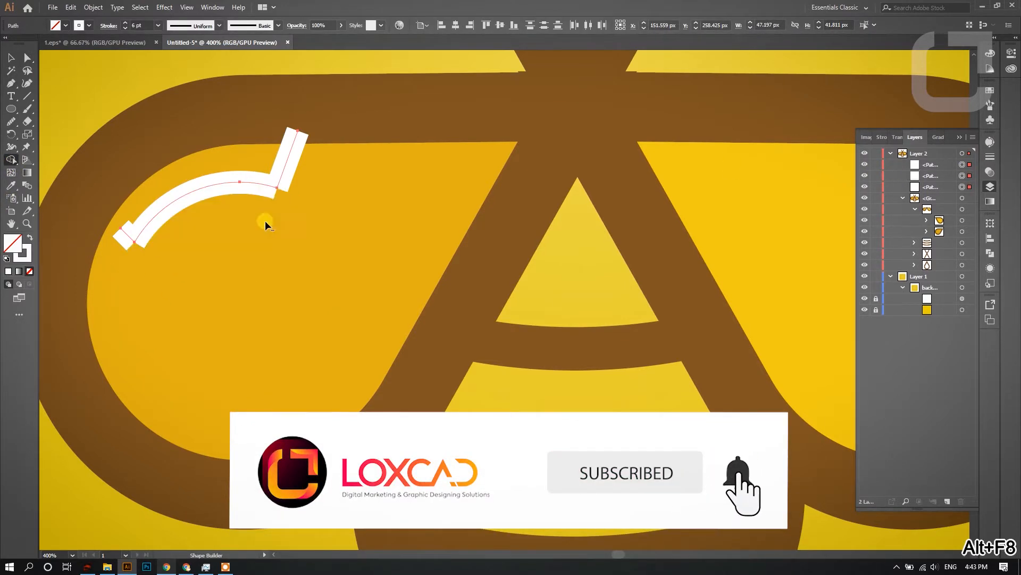
pyautogui.keyDown('alt'); pyautogui.click(283, 170); pyautogui.keyUp('alt')
pyautogui.keyDown('alt'); pyautogui.click(126, 232); pyautogui.keyUp('alt')
# - Draw a circle about 6.7 px in diameter just below the arc's lower end and give it a white fill without stroke
pyautogui.click(11, 135)
pyautogui.press('l')
pyautogui.moveTo(125, 265); pyautogui.dragTo(148, 289)
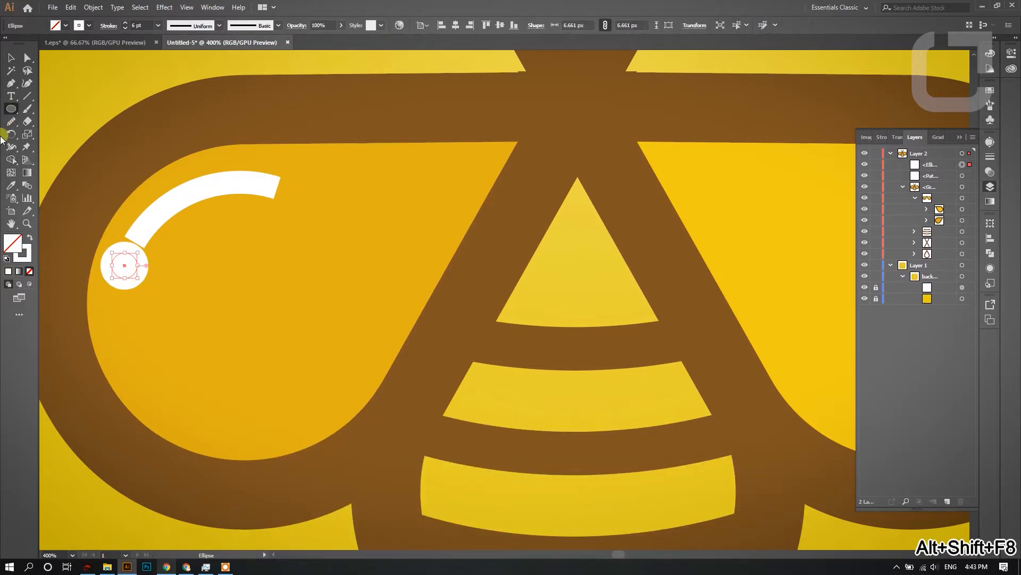
pyautogui.click(30, 238)
pyautogui.click(28, 58)
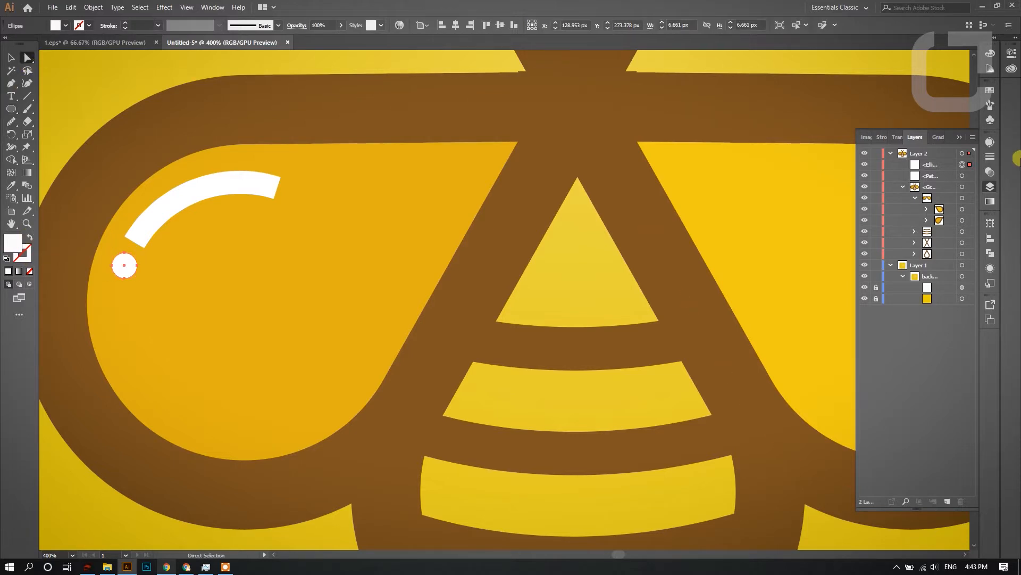
# - Give the highlight arc round caps, and enlarge the dot to about 9.4 px, placed slightly lower
pyautogui.click(962, 175)
pyautogui.click(107, 26)
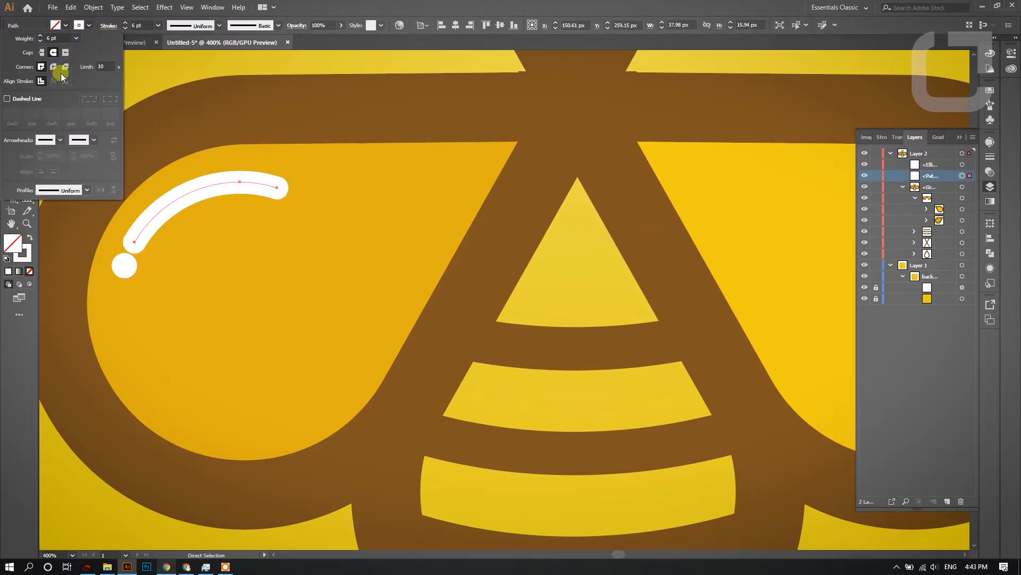
pyautogui.click(969, 164)
pyautogui.hotkey('alt', 'shift', 'F8')
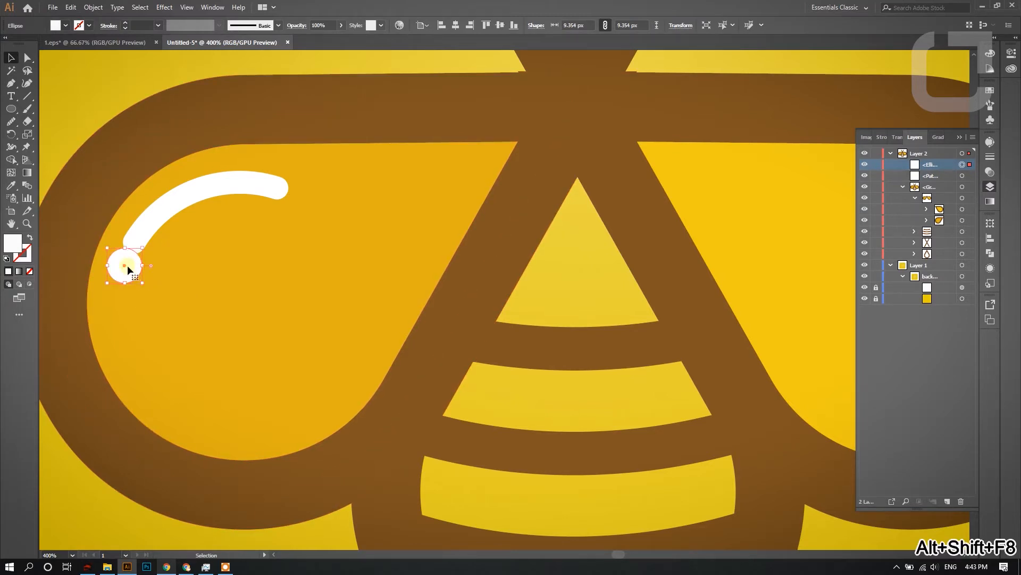
pyautogui.moveTo(126, 277); pyautogui.dragTo(126, 283)
# - Shift the highlight arc about 4 px to the right, away from the dot
pyautogui.click(961, 176)
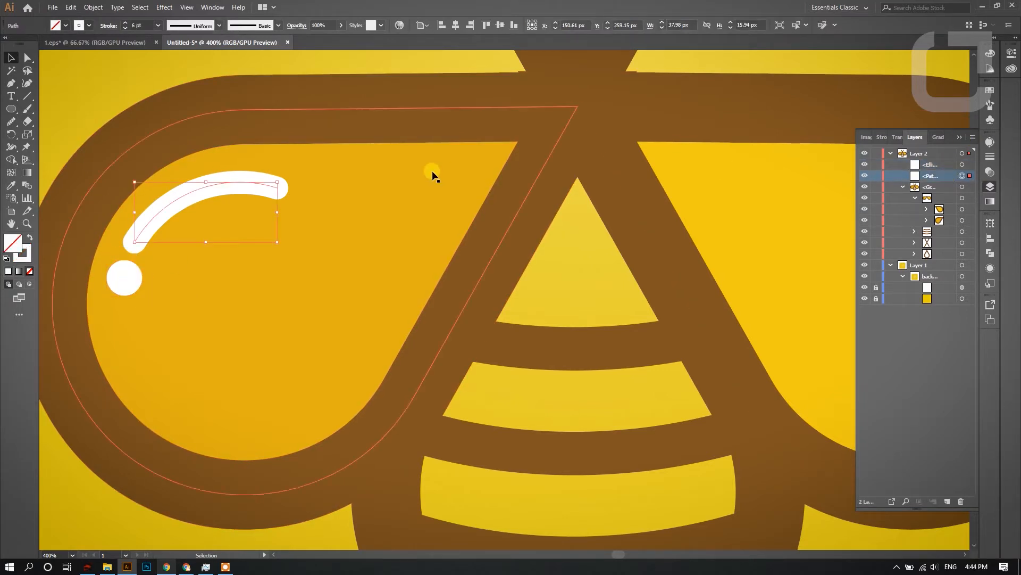
pyautogui.press('Right')
pyautogui.press('Right')
pyautogui.press('Down')
pyautogui.press('Down')
pyautogui.press('Right')
pyautogui.press('Right')
pyautogui.press('Up')
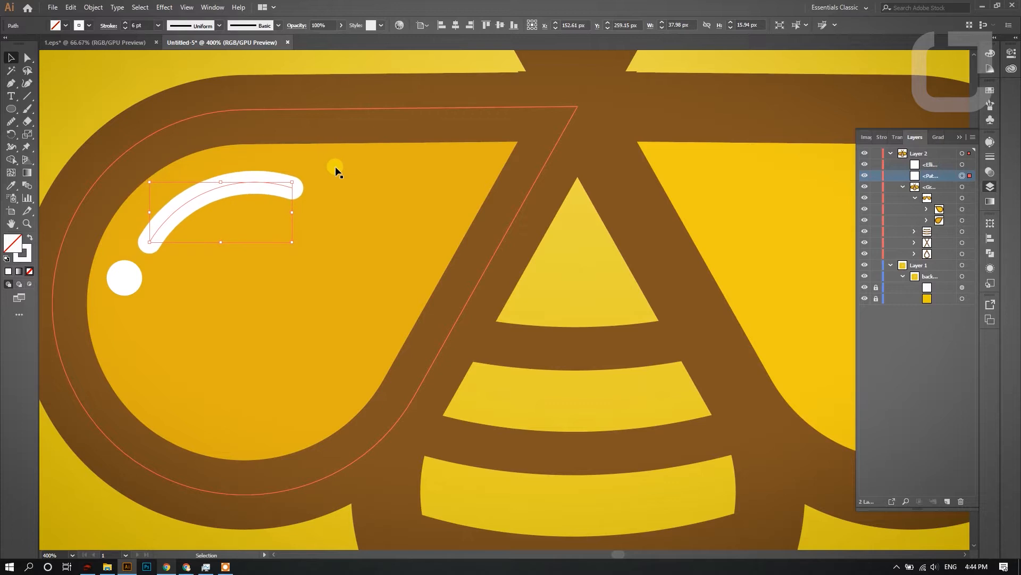
# - Group the highlight arc with the dot and expand the group into shapes
pyautogui.hotkey('alt', 'F8')
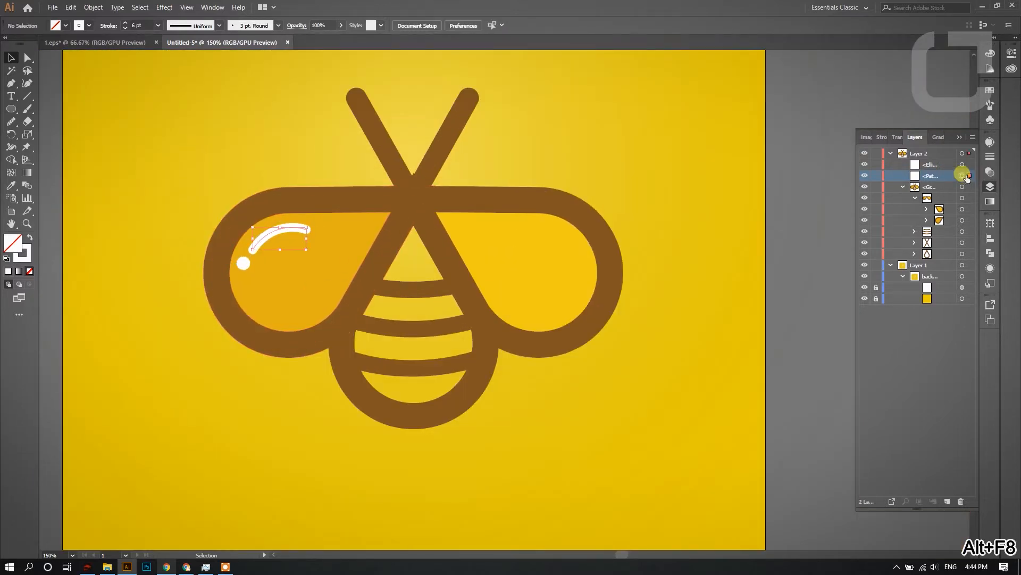
pyautogui.keyDown('shift'); pyautogui.click(962, 165); pyautogui.keyUp('shift')
pyautogui.hotkey('ctrl', 'g')
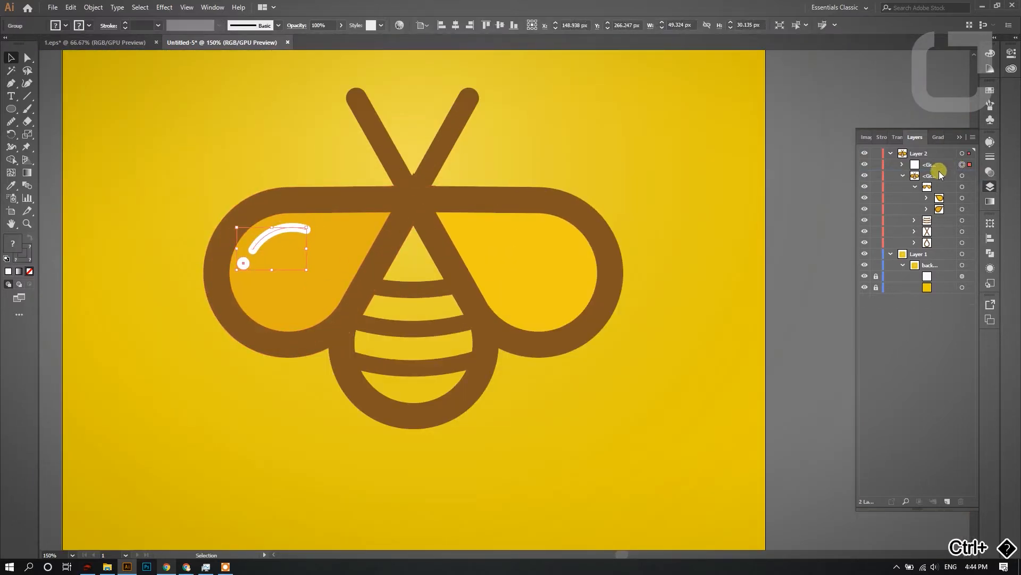
pyautogui.hotkey('alt', 'F8')
pyautogui.click(100, 8)
pyautogui.click(136, 118)
pyautogui.click(479, 344)
# - Move the white highlight group from the left wing to the right wing and reflect it horizontally
pyautogui.moveTo(240, 234); pyautogui.dragTo(271, 232)
pyautogui.hotkey('ctrl', 'z')
pyautogui.click(962, 164)
pyautogui.moveTo(511, 194); pyautogui.dragTo(670, 257)
pyautogui.rightClick(512, 196)
pyautogui.moveTo(535, 301)
pyautogui.click(659, 340)
pyautogui.press('Return')
pyautogui.click(748, 210)
pyautogui.hotkey('alt', 'F8')
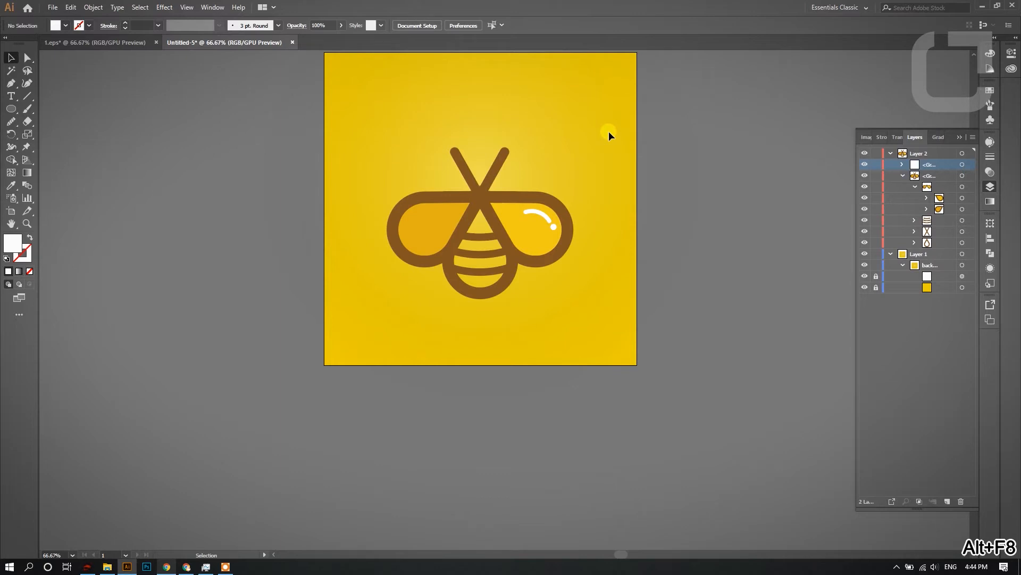
# - Draw a closed Pen shape covering the left half of the teardrop body, with its straight edge along the centre line
pyautogui.hotkey('alt', 'F8')
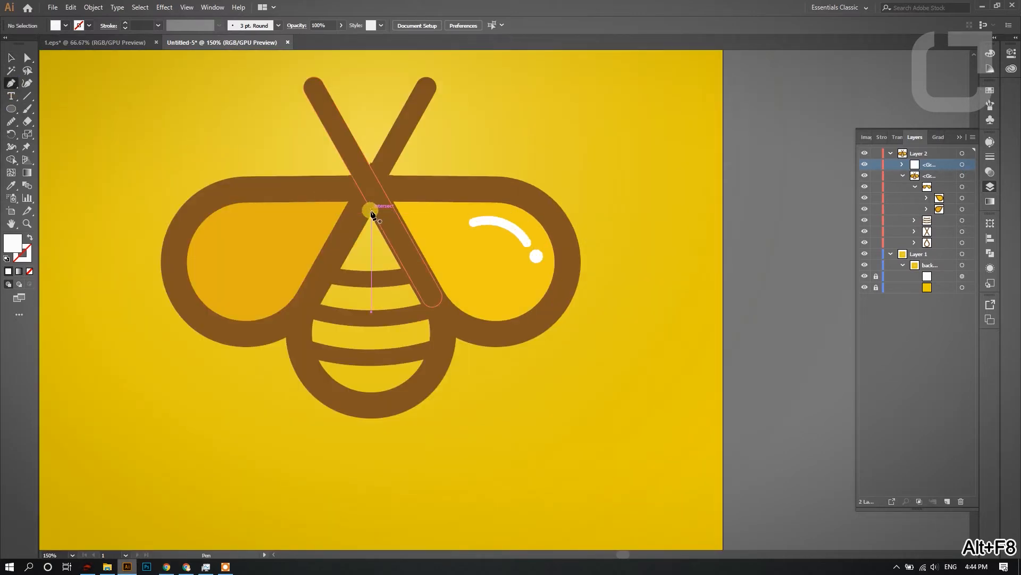
pyautogui.click(371, 212)
pyautogui.click(372, 400)
pyautogui.moveTo(314, 308); pyautogui.dragTo(338, 232)
pyautogui.click(360, 202)
# - Fill the half-body shape with the orange sampled from the left wing and stack it beneath the stripes and outlines
pyautogui.press('i')
pyautogui.click(288, 246)
pyautogui.moveTo(930, 165); pyautogui.dragTo(936, 258)
pyautogui.click(26, 59)
pyautogui.click(114, 73)
pyautogui.scroll(-1, 444, 175)
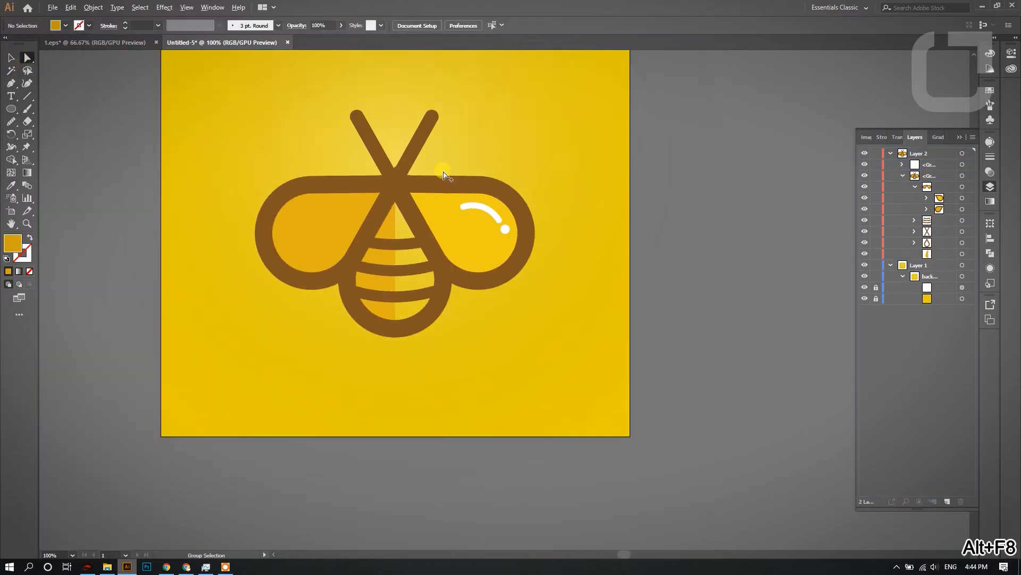
# - Recolour the wing outlines, antennae bars and body outline together with the darker brown #543418
pyautogui.scroll(1, 443, 175)
pyautogui.click(394, 237)
pyautogui.scroll(3, 395, 237)
pyautogui.keyDown('shift'); pyautogui.click(373, 241); pyautogui.keyUp('shift')
pyautogui.keyDown('shift'); pyautogui.click(378, 163); pyautogui.keyUp('shift')
pyautogui.keyDown('shift'); pyautogui.click(418, 142); pyautogui.keyUp('shift')
pyautogui.scroll(-2, 418, 142)
pyautogui.keyDown('shift'); pyautogui.click(431, 384); pyautogui.keyUp('shift')
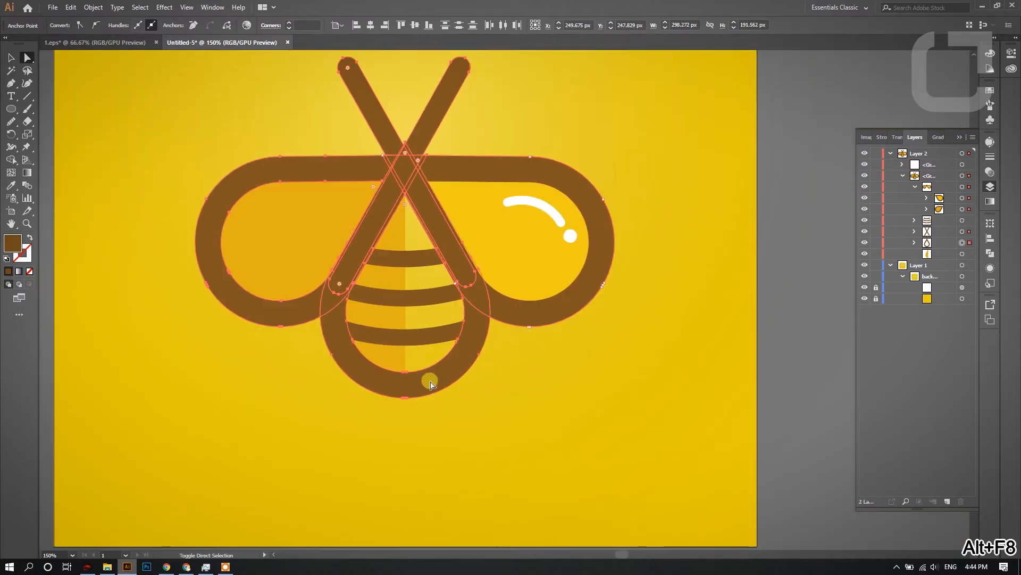
pyautogui.doubleClick(11, 244)
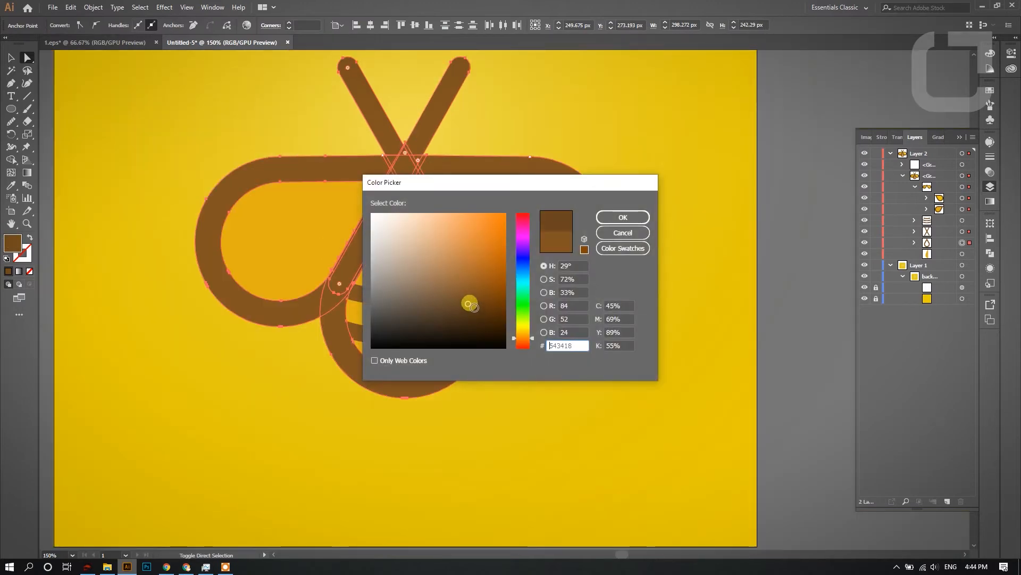
pyautogui.click(622, 217)
pyautogui.hotkey('ctrl', 'shift', 'a')
# - Move the crossed antennae bars out of the bee group and stack them directly above it
pyautogui.scroll(1, 401, 173)
pyautogui.click(412, 171)
pyautogui.keyDown('shift'); pyautogui.click(394, 167); pyautogui.keyUp('shift')
pyautogui.hotkey('ctrl', 'g')
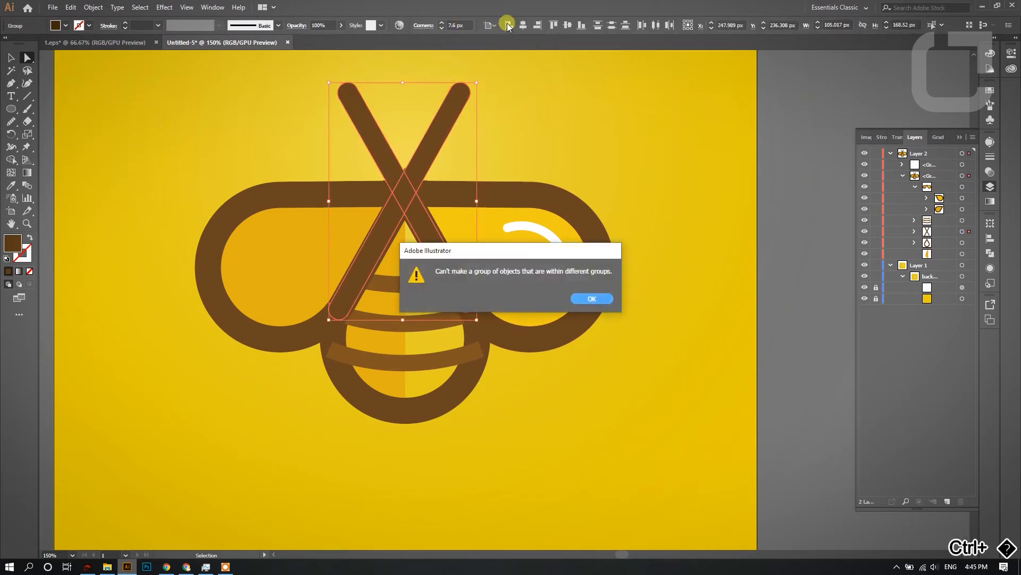
pyautogui.click(602, 297)
pyautogui.moveTo(931, 232); pyautogui.dragTo(931, 170)
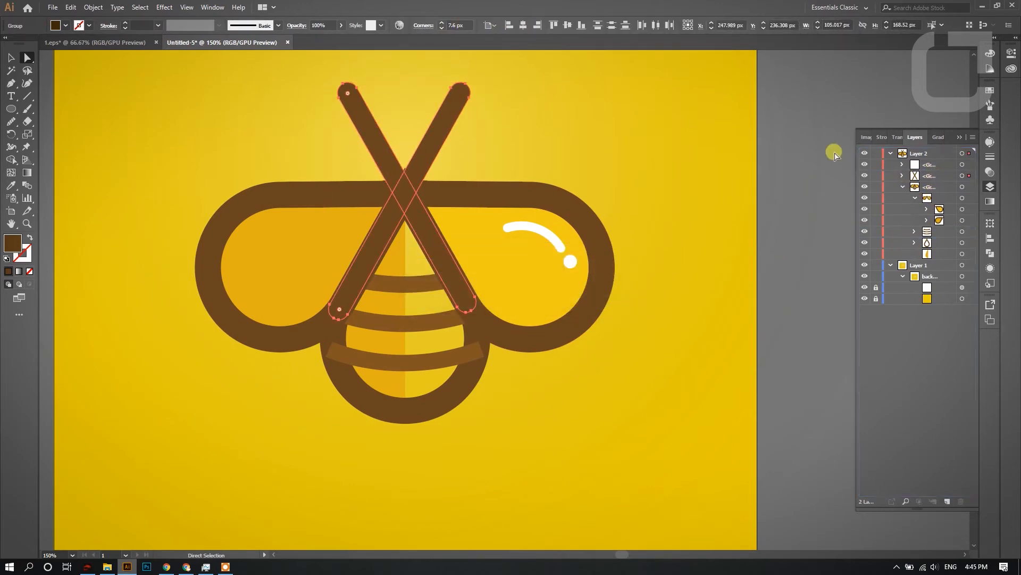
# - Centre the antennae horizontally on the artboard and shift them slightly upward
pyautogui.click(521, 26)
pyautogui.moveTo(404, 191); pyautogui.dragTo(402, 182)
pyautogui.click(499, 146)
pyautogui.scroll(-2, 501, 144)
pyautogui.moveTo(559, 93); pyautogui.dragTo(555, 132)
pyautogui.scroll(1, 552, 131)
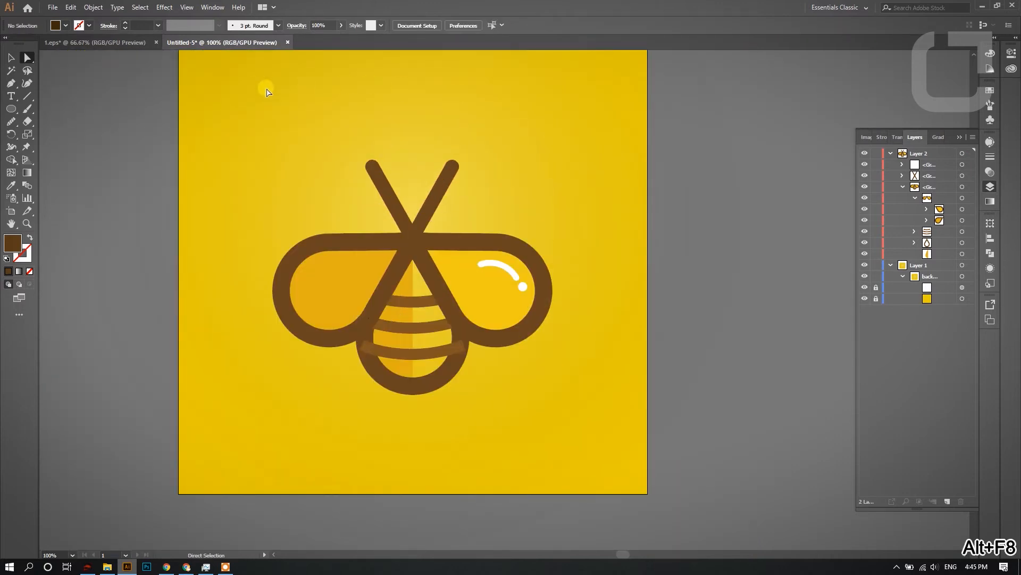
# - Stack the stripes group beneath the body outline so its ends are covered
pyautogui.click(446, 353)
pyautogui.moveTo(930, 233); pyautogui.dragTo(939, 245)
pyautogui.click(512, 142)
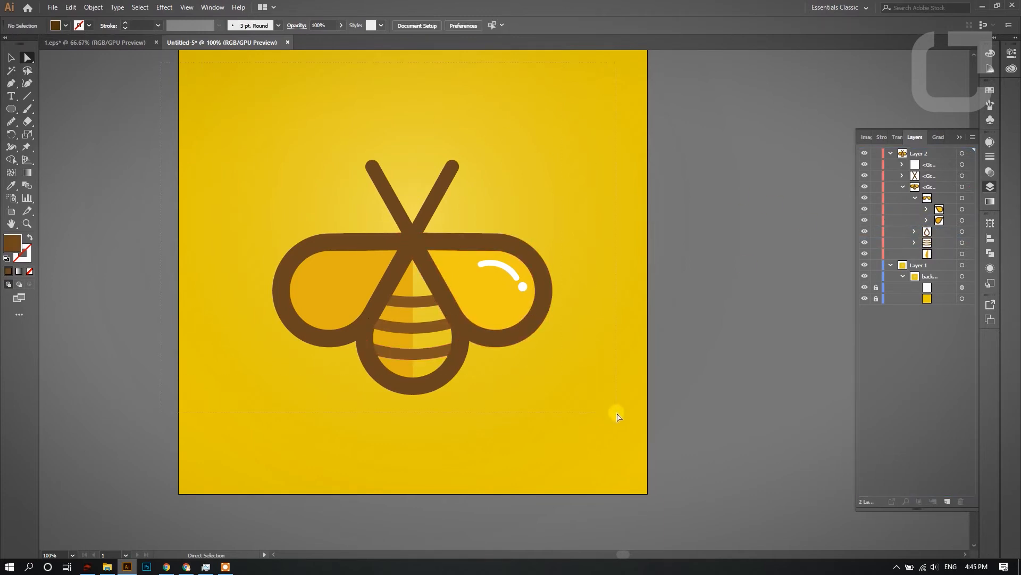
# - Group the whole bee and centre it vertically on the artboard
pyautogui.hotkey('ctrl', 'a')
pyautogui.hotkey('ctrl', 'g')
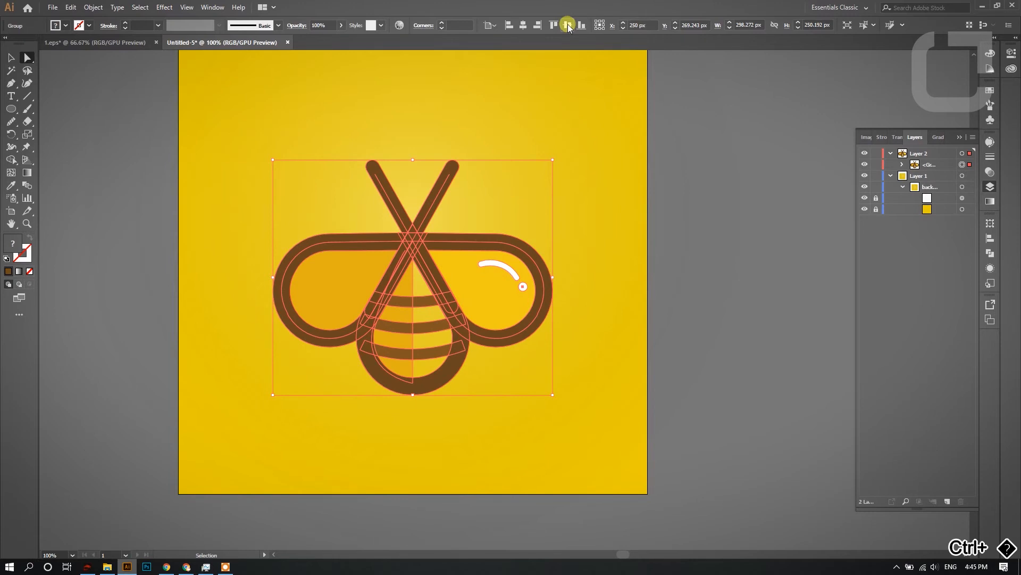
pyautogui.click(568, 25)
pyautogui.click(521, 91)
pyautogui.scroll(-1, 519, 306)
# - Recolour the three stripes, selected with the antennae and wing outlines, using the dark brown sampled from the wing outline
pyautogui.scroll(2, 487, 311)
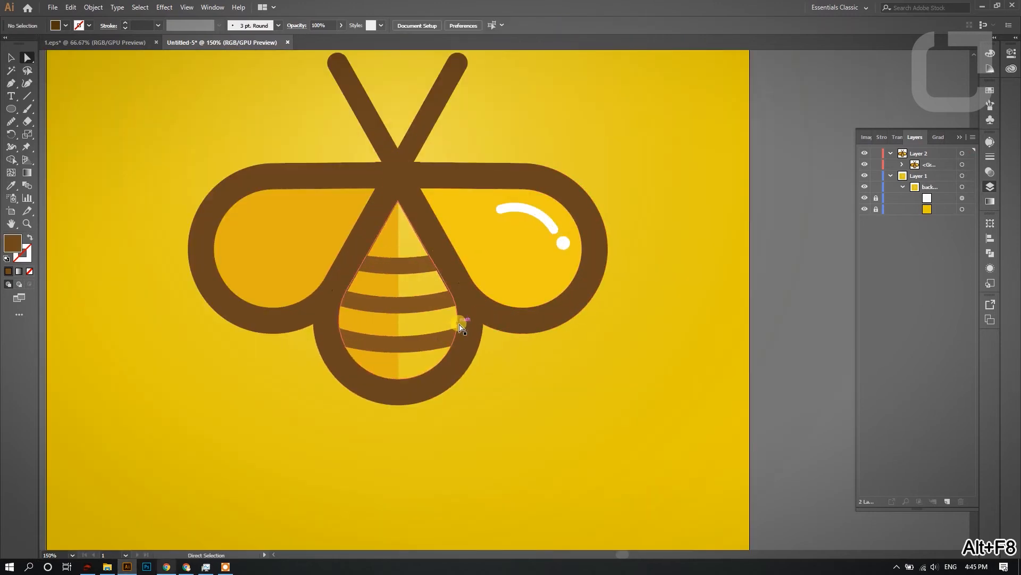
pyautogui.click(444, 337)
pyautogui.keyDown('shift'); pyautogui.click(441, 300); pyautogui.keyUp('shift')
pyautogui.keyDown('shift'); pyautogui.click(417, 266); pyautogui.keyUp('shift')
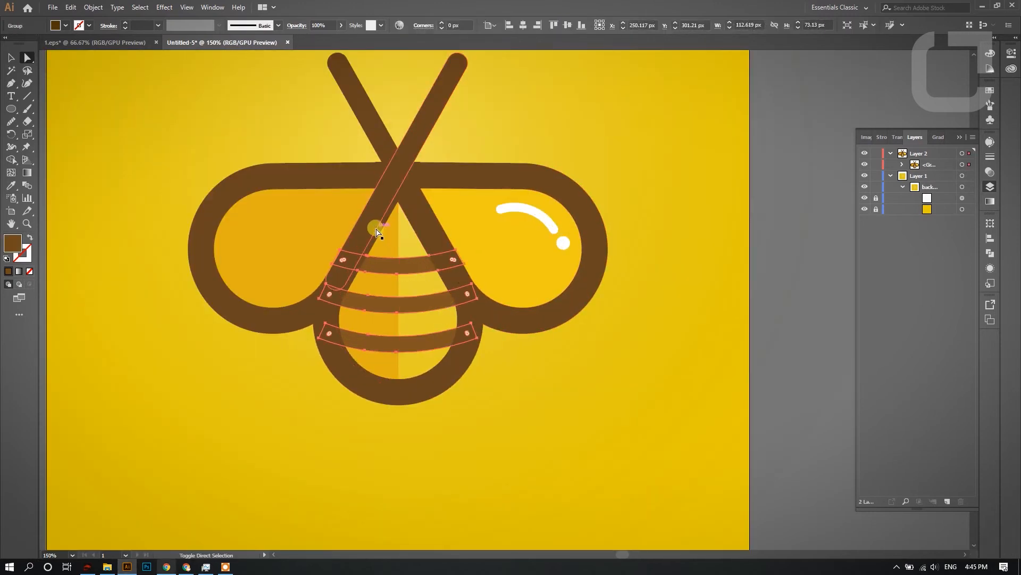
pyautogui.keyDown('shift'); pyautogui.click(375, 232); pyautogui.keyUp('shift')
pyautogui.keyDown('shift'); pyautogui.click(442, 178); pyautogui.keyUp('shift')
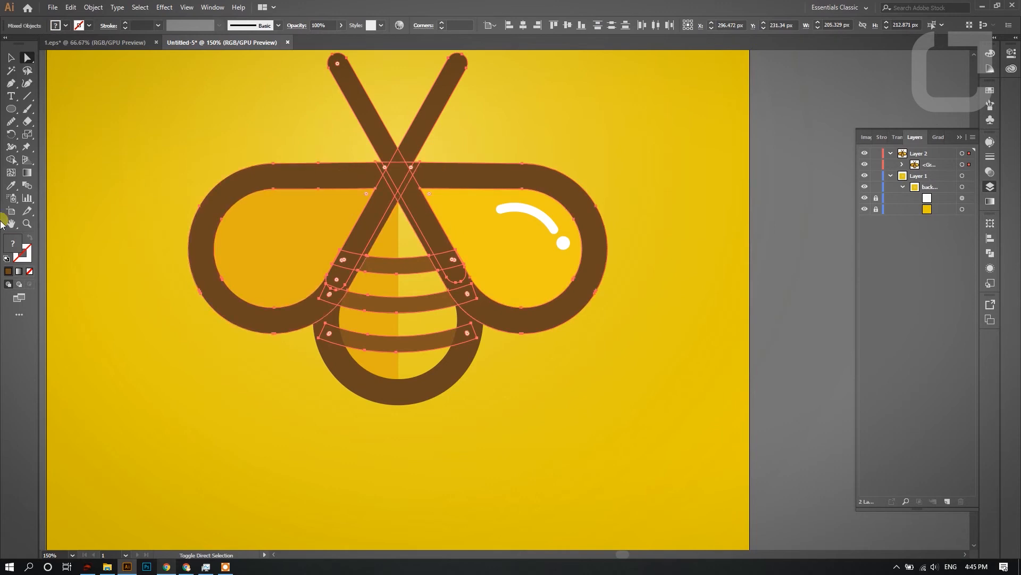
pyautogui.click(10, 190)
pyautogui.click(339, 287)
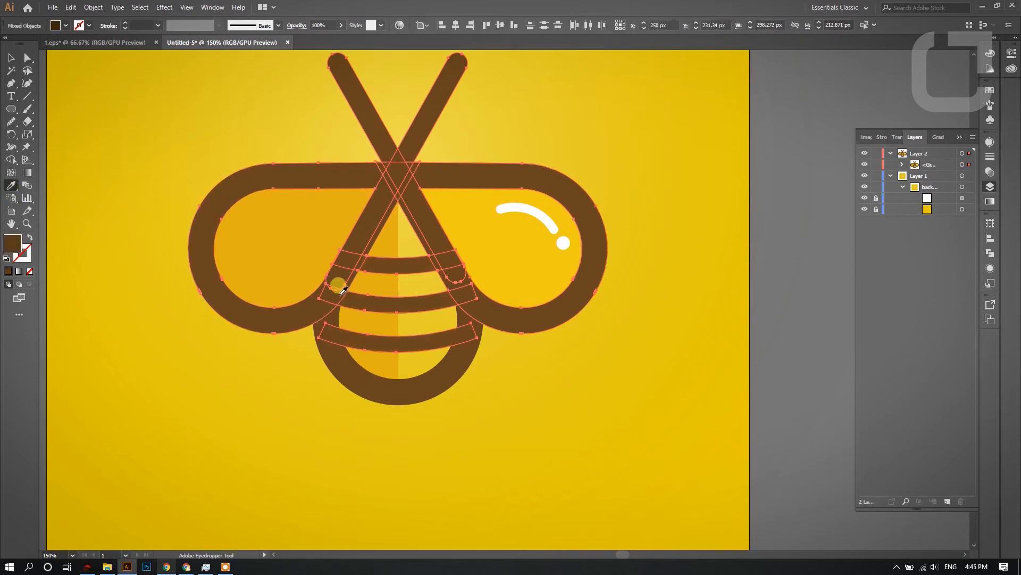
# - Darken the brown fill of the stripes, antennae and wing outlines
pyautogui.doubleClick(14, 248)
pyautogui.click(605, 212)
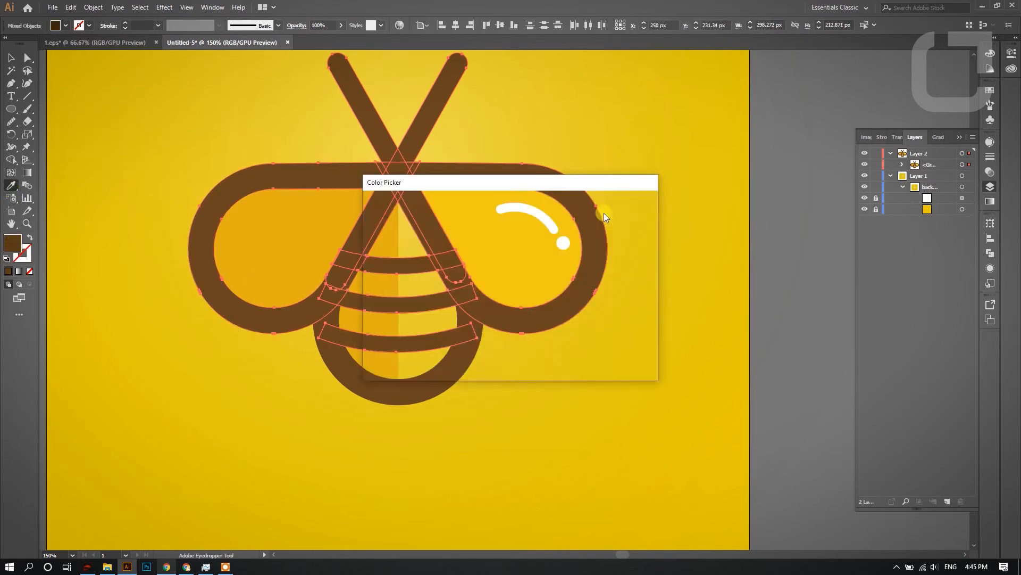
pyautogui.click(27, 57)
pyautogui.click(146, 82)
# - Recolour the body outline with the darker brown sampled from the left wing outline
pyautogui.click(341, 374)
pyautogui.click(10, 187)
pyautogui.click(221, 296)
pyautogui.click(27, 57)
pyautogui.click(152, 93)
# - Add the text COMPANY NAME below the bee and scale it up to about 34 pt
pyautogui.scroll(-2, 377, 168)
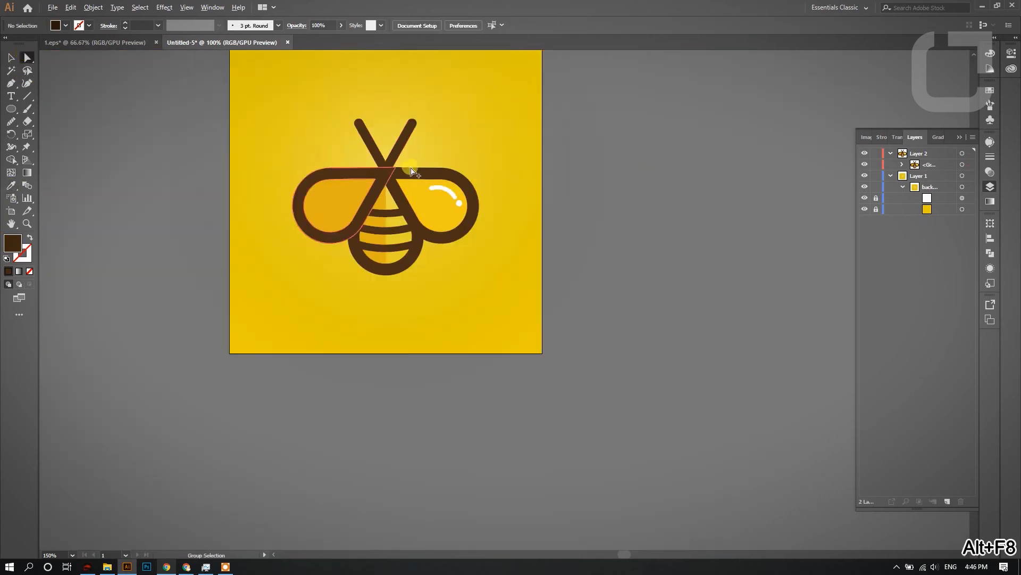
pyautogui.scroll(1, 447, 149)
pyautogui.scroll(1, 436, 239)
pyautogui.click(10, 96)
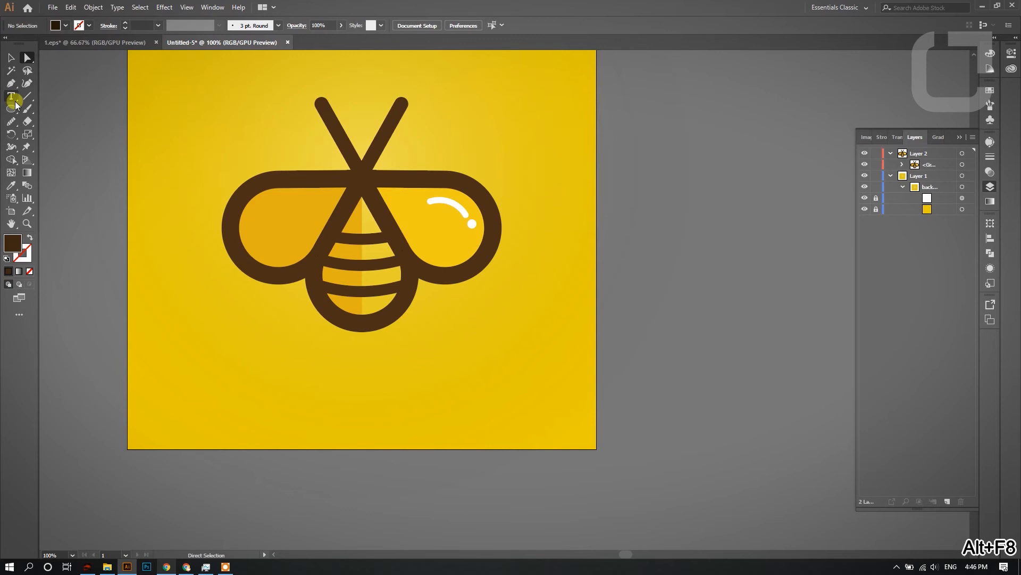
pyautogui.click(296, 369)
pyautogui.write('COMPANY NAME')
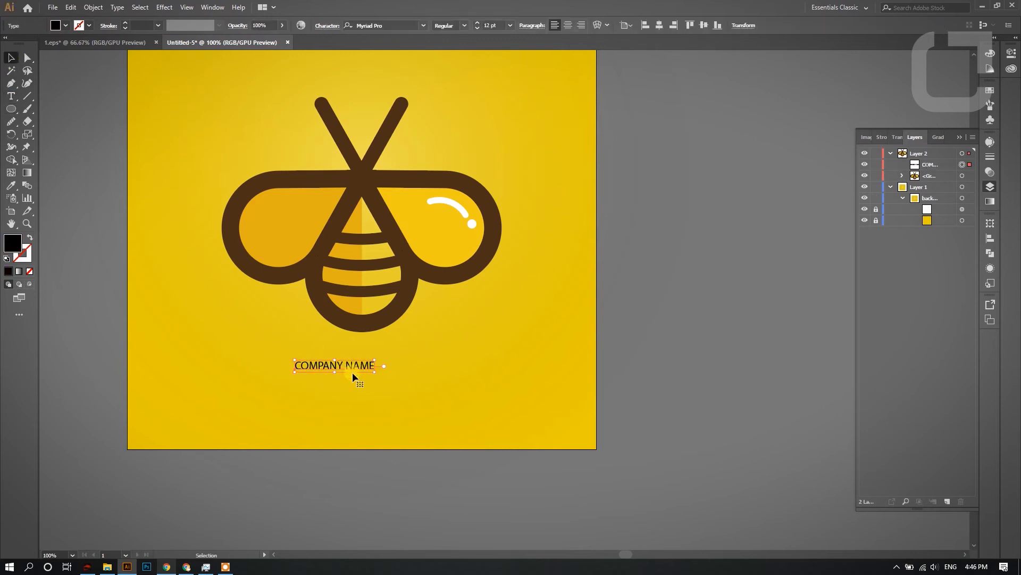
pyautogui.moveTo(375, 361); pyautogui.dragTo(426, 368)
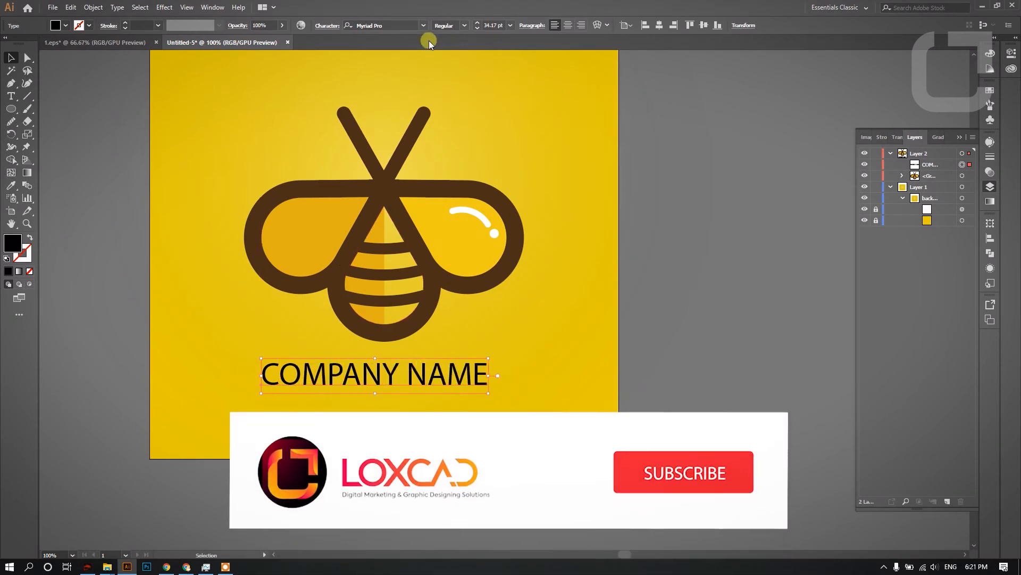
# - Change the font of the COMPANY NAME text to Keep Calm Medium
pyautogui.click(424, 25)
pyautogui.click(434, 78)
pyautogui.click(424, 25)
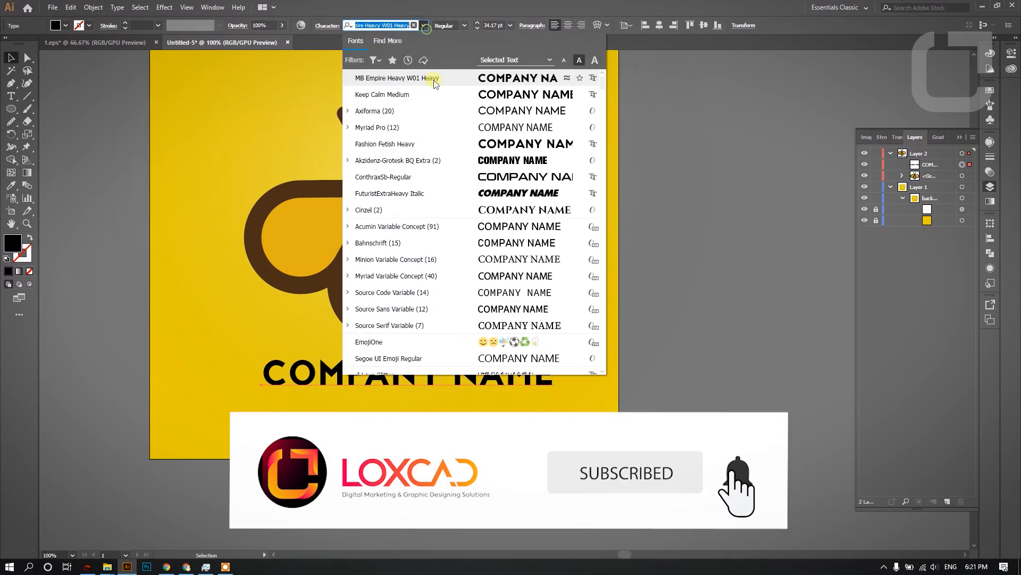
pyautogui.click(436, 93)
# - Centre-align the COMPANY NAME paragraph and centre the text horizontally on the artboard beneath the bee
pyautogui.click(93, 8)
pyautogui.click(568, 25)
pyautogui.click(660, 28)
pyautogui.click(509, 127)
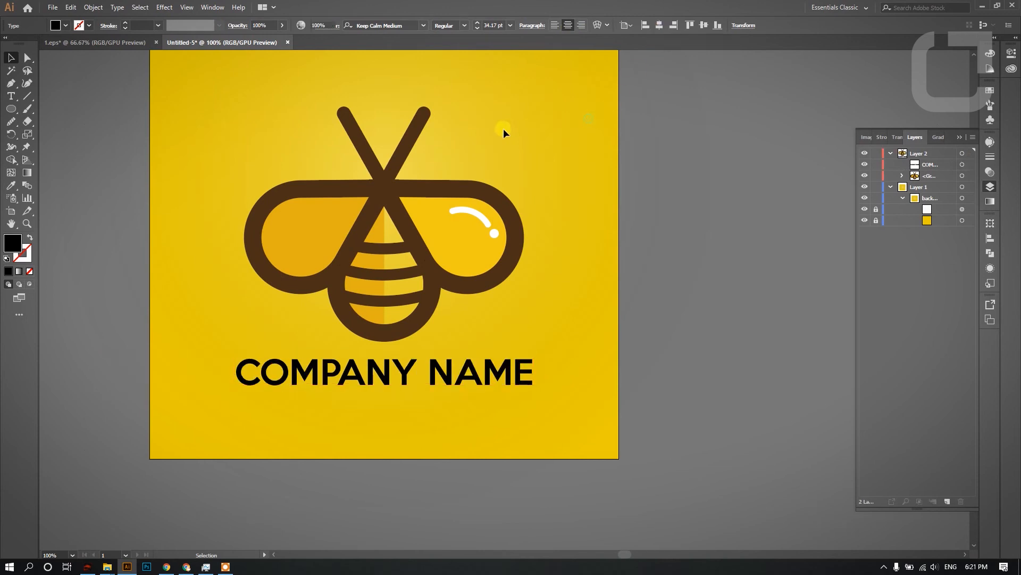
# - Place a smaller 13 pt copy of the COMPANY NAME text centred below the original
pyautogui.hotkey('ctrl', '-')
pyautogui.hotkey('ctrl', '-')
pyautogui.scroll(1, 472, 250)
pyautogui.moveTo(490, 305); pyautogui.dragTo(473, 321)
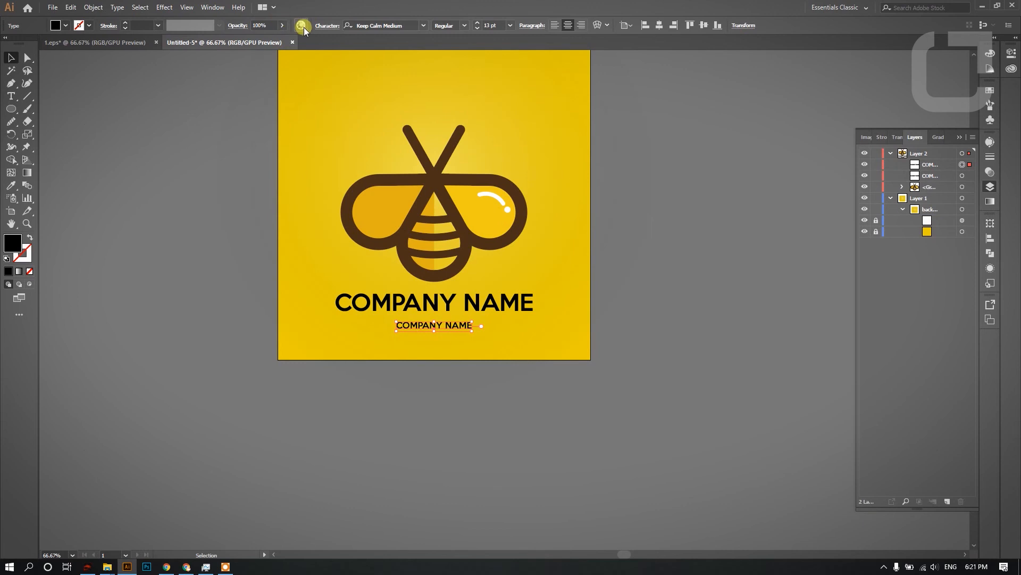
# - Set the small text's tracking to 150 and move it slightly closer to the large COMPANY NAME line
pyautogui.click(319, 26)
pyautogui.click(298, 92)
pyautogui.write('150')
pyautogui.click(8, 58)
pyautogui.scroll(2, 445, 314)
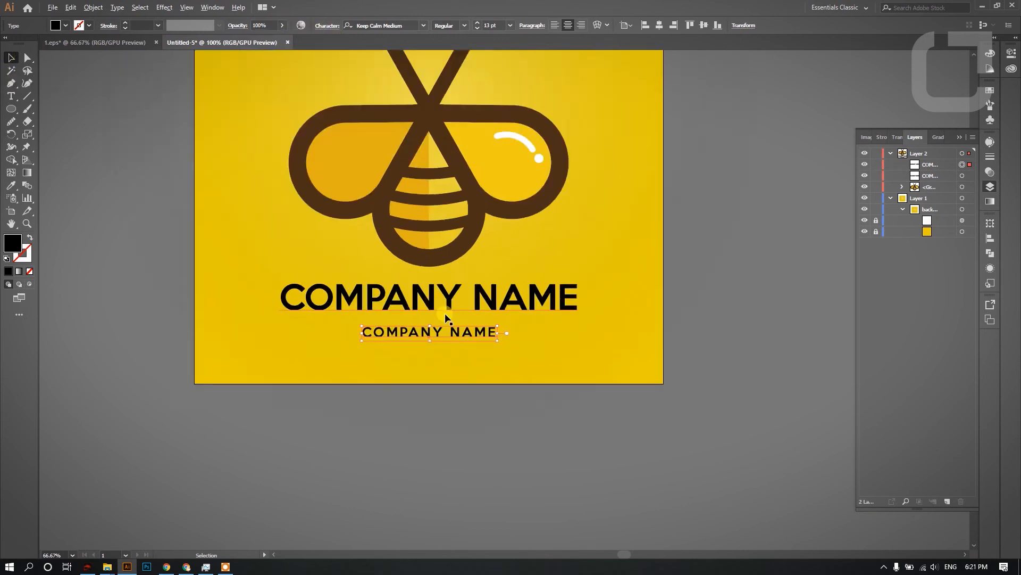
pyautogui.moveTo(476, 347); pyautogui.dragTo(472, 337)
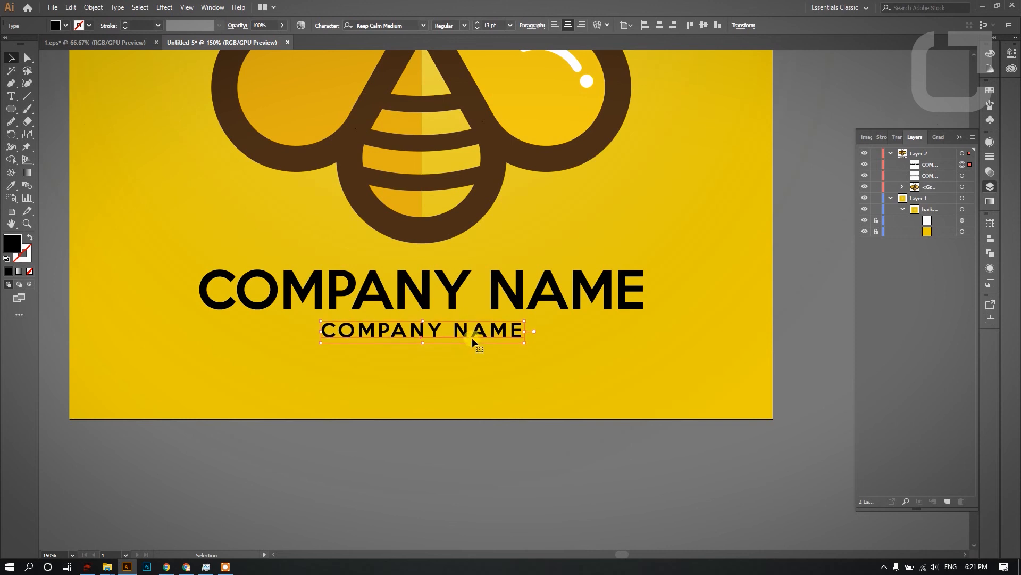
pyautogui.click(453, 341)
# - Group the bee with both text lines and centre the group vertically on the artboard
pyautogui.scroll(-2, 454, 341)
pyautogui.hotkey('ctrl', 'a')
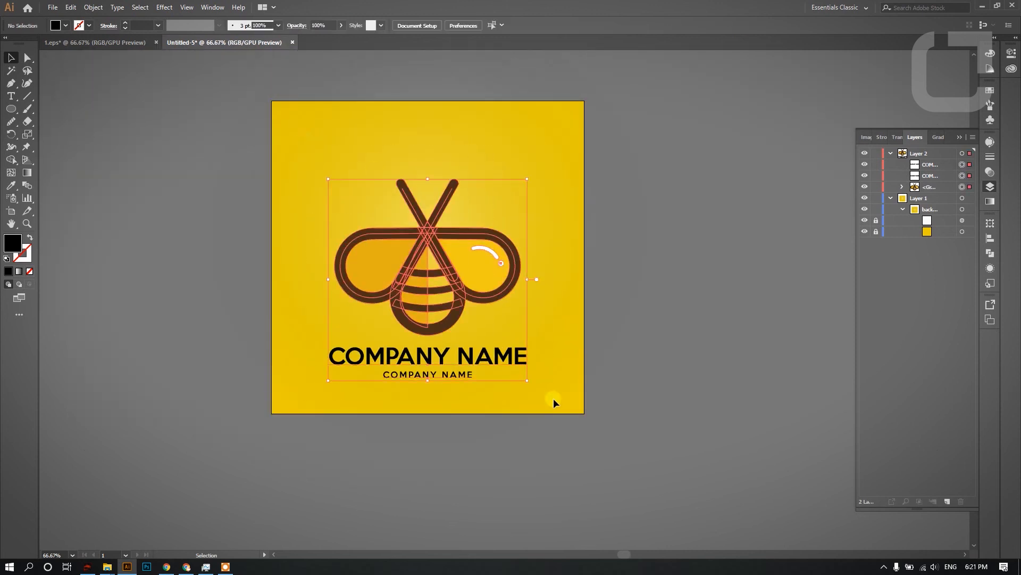
pyautogui.hotkey('ctrl', 'g')
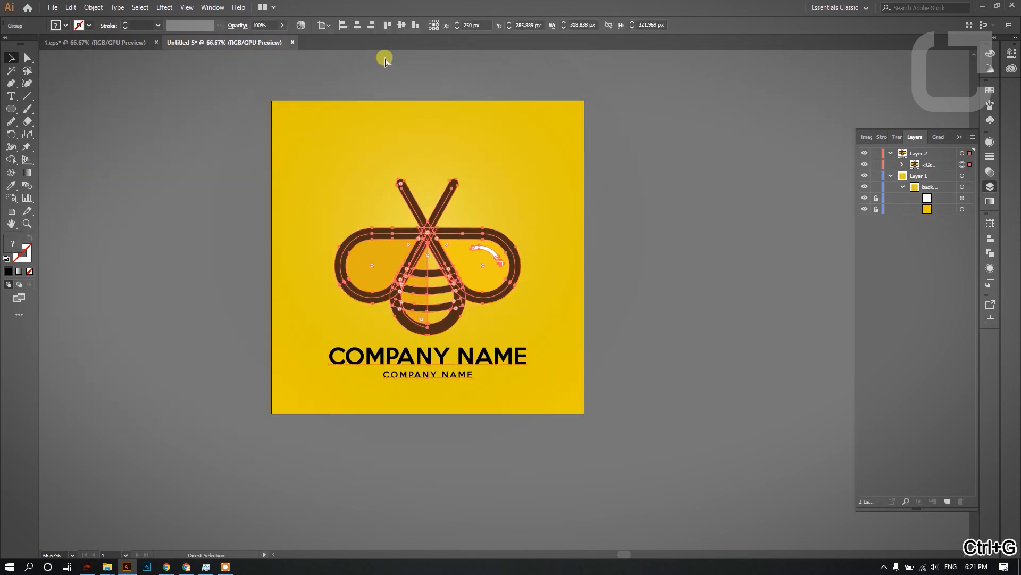
pyautogui.click(402, 25)
pyautogui.click(370, 95)
pyautogui.scroll(-2, 473, 110)
pyautogui.scroll(1, 467, 136)
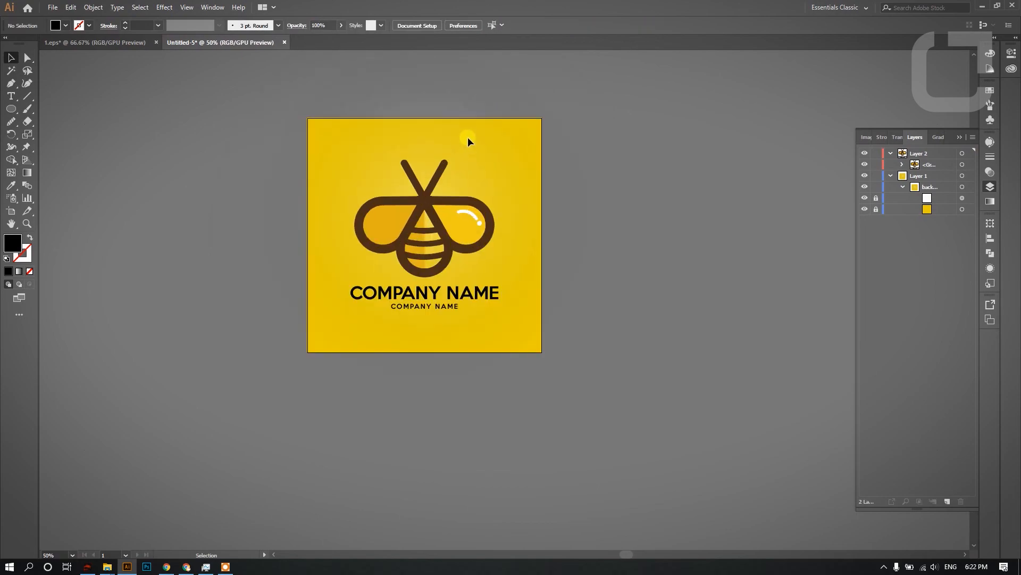